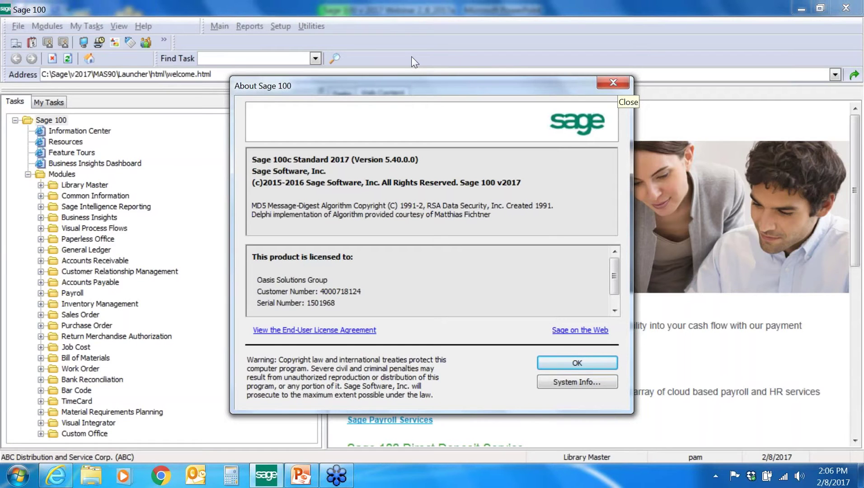
Step: Close the version information and open Vendor Maintenance in Accounts Payable, accepting 2/8/2017 as the accounting date
click(617, 83)
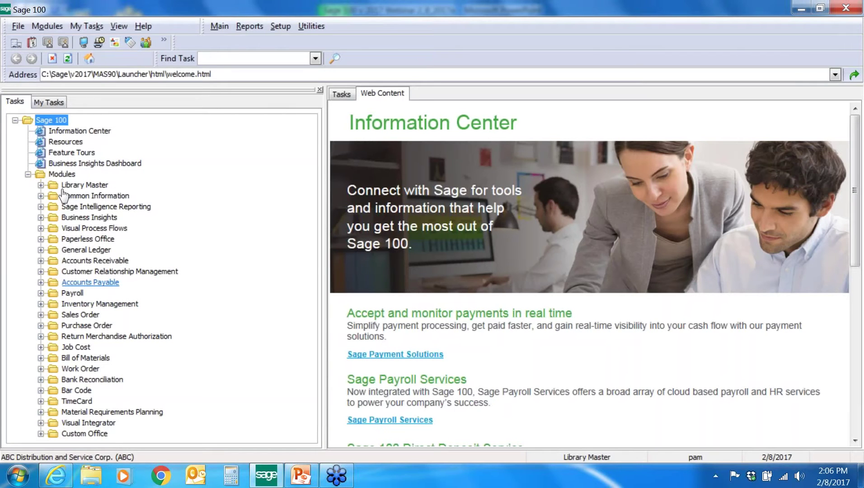
click(92, 283)
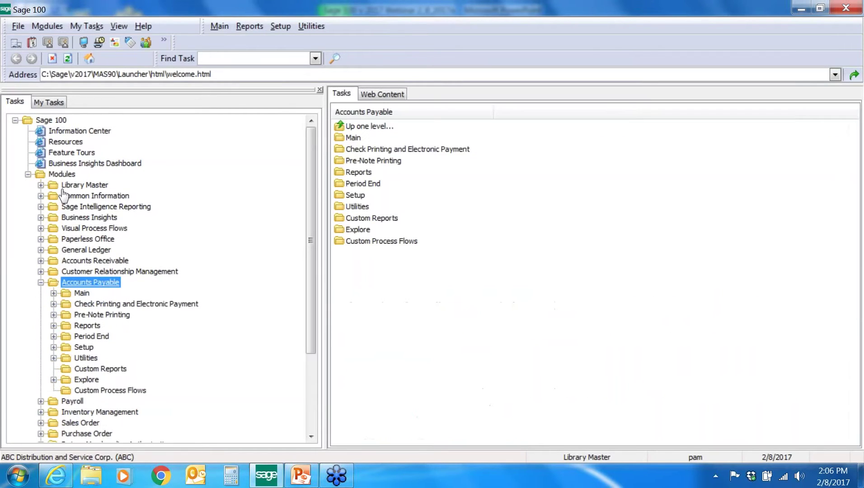
click(82, 293)
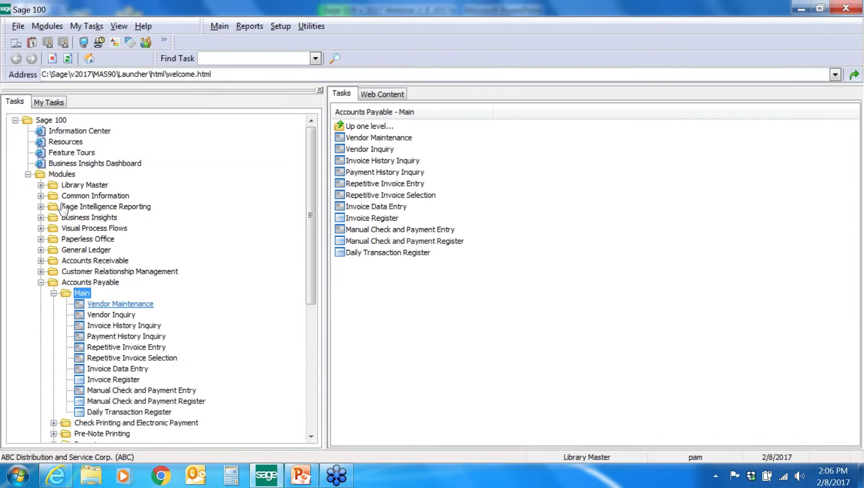
click(120, 304)
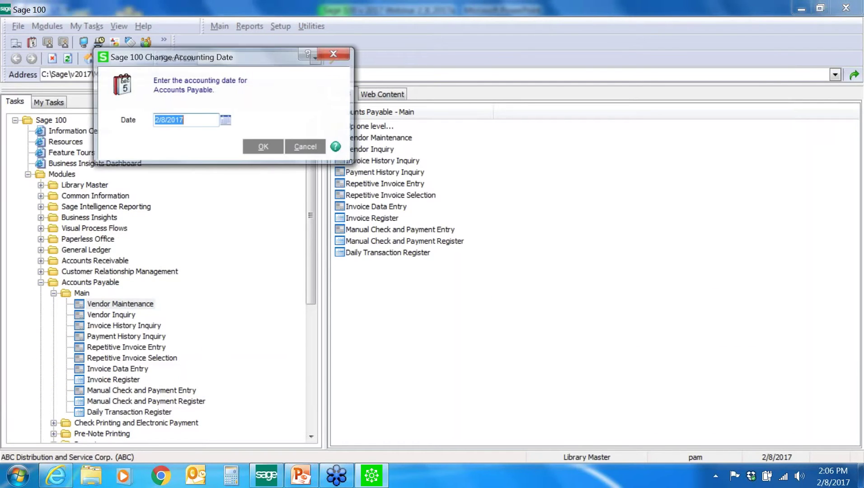
click(263, 147)
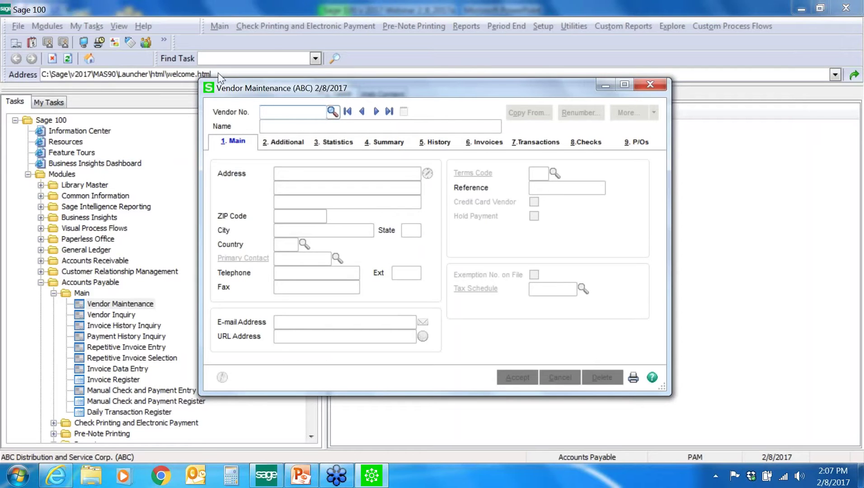
Step: Look up vendors matching UNIT and load the United Solutions Group record, 01-UNSOL
text(UNIT)
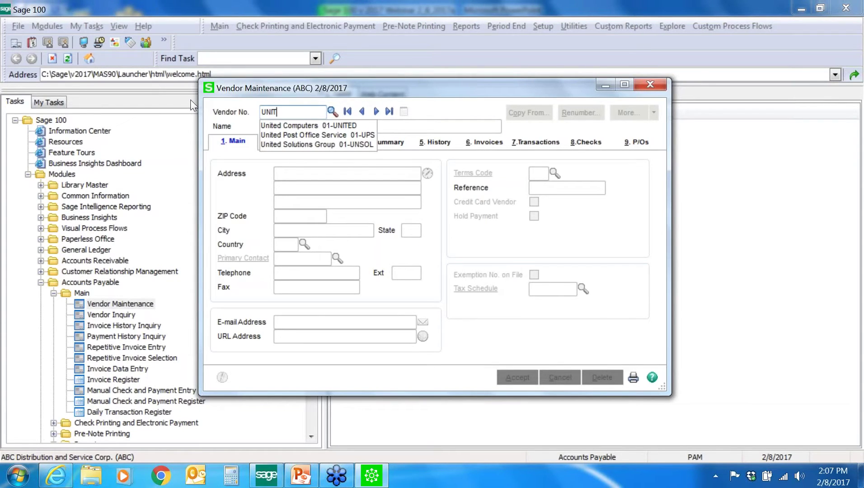
click(286, 145)
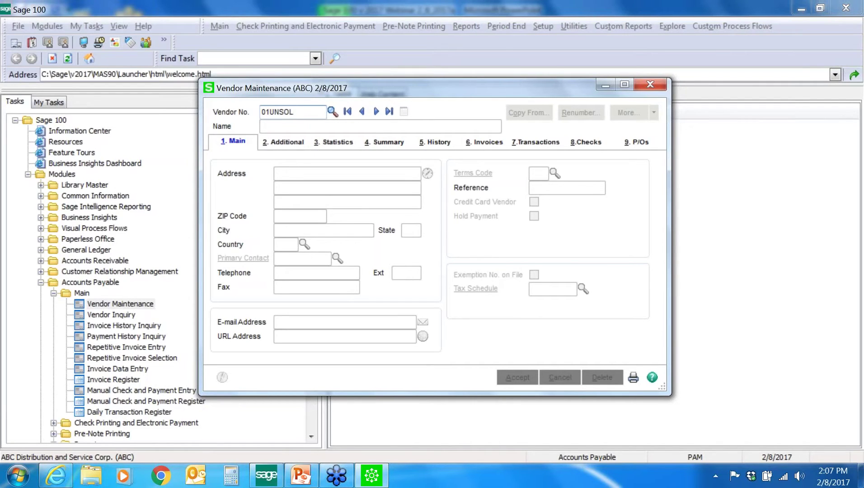
key(Tab)
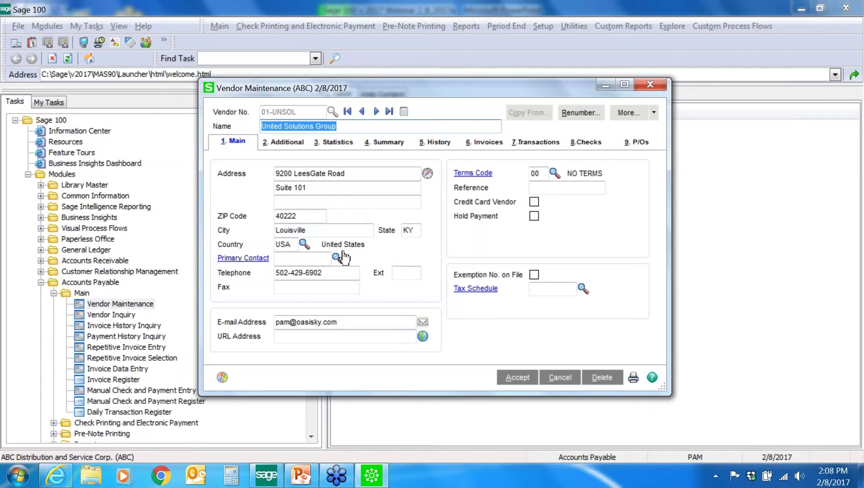
Step: Clear the loaded vendor record and open the vendor lookup list to view its columns
key(alt+c)
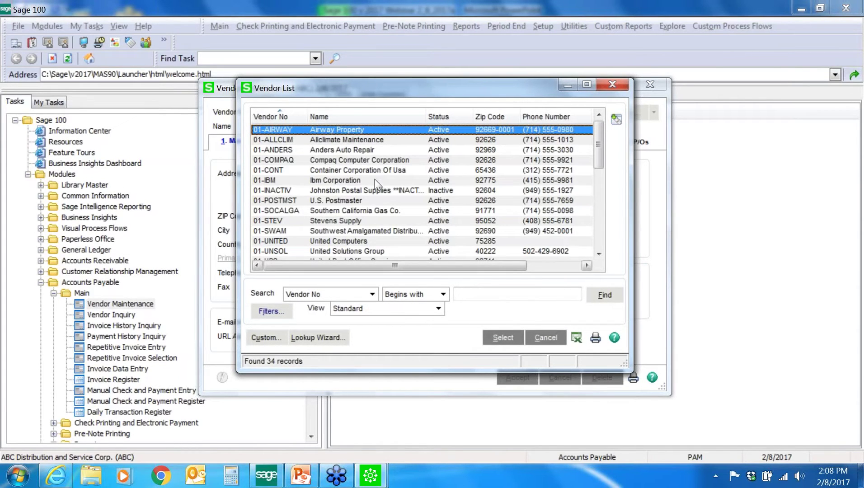
scroll(374, 180, right, 3)
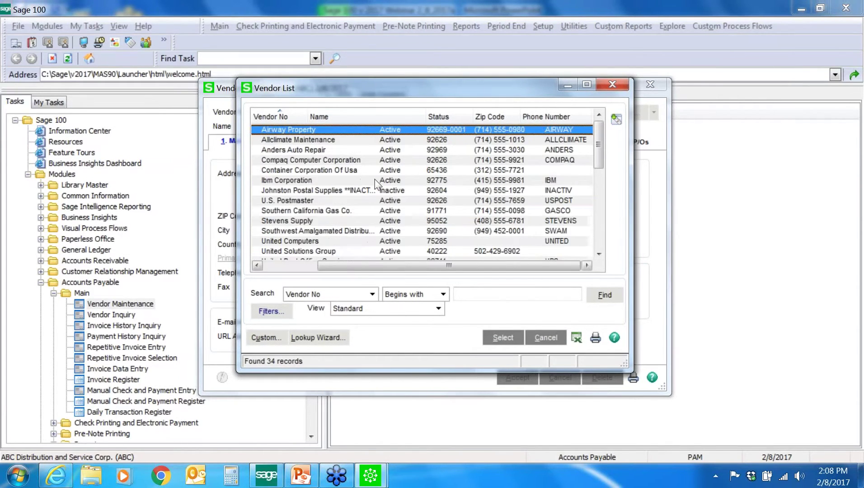
click(288, 266)
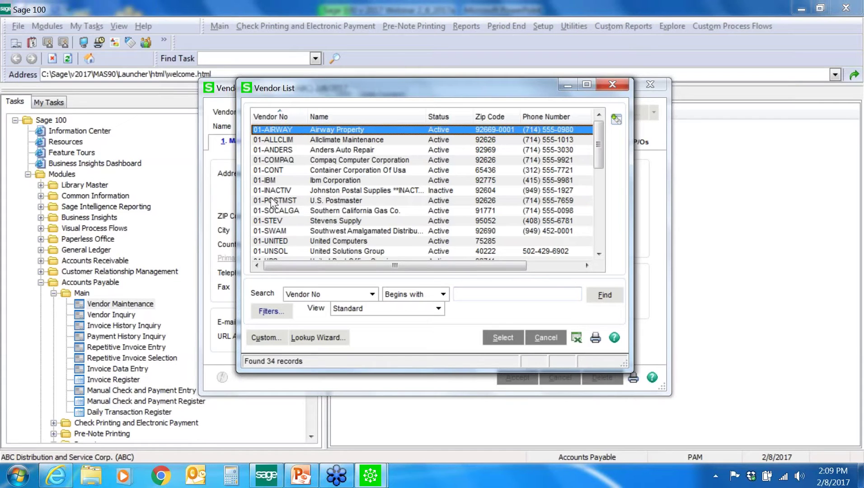
Step: Review the comparison operators available for searching the vendor list by Vendor No
click(414, 296)
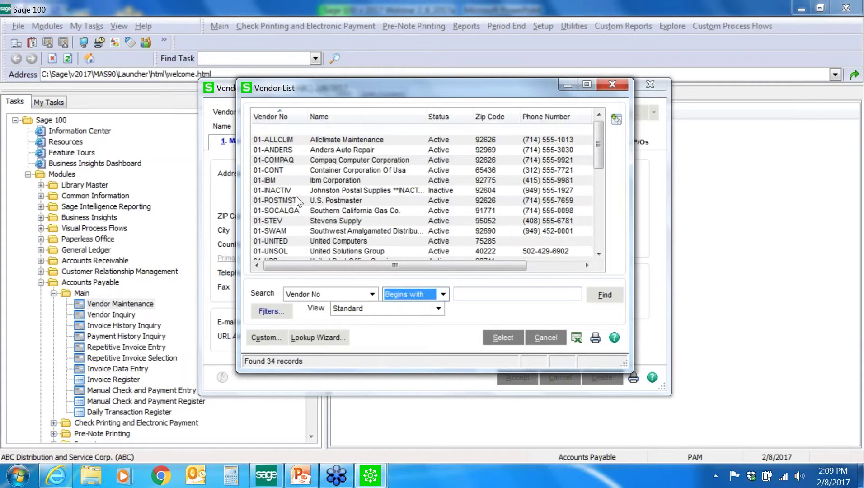
key(Down)
key(Down)
key(Down)
key(Down)
key(Down)
key(Down)
key(Down)
key(Down)
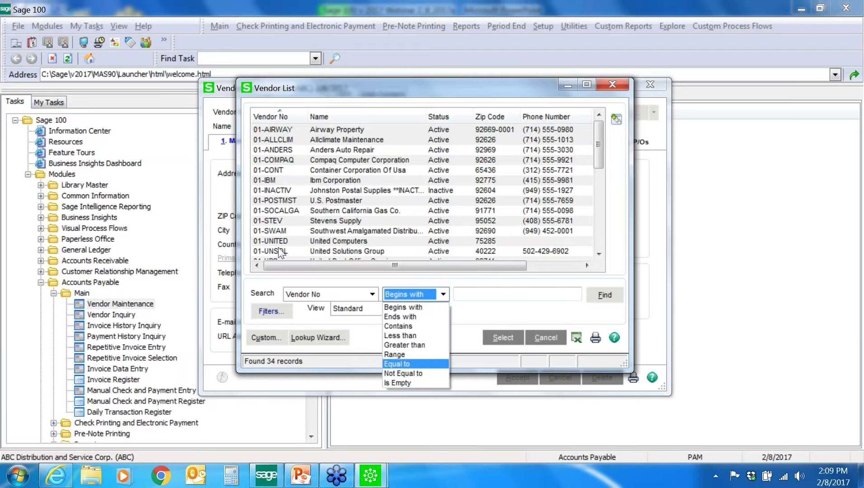
key(Up)
key(Up)
key(Up)
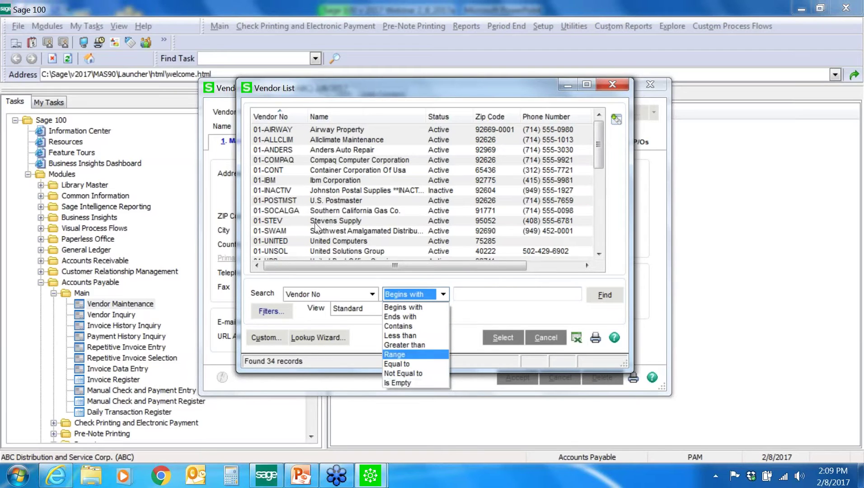
key(Escape)
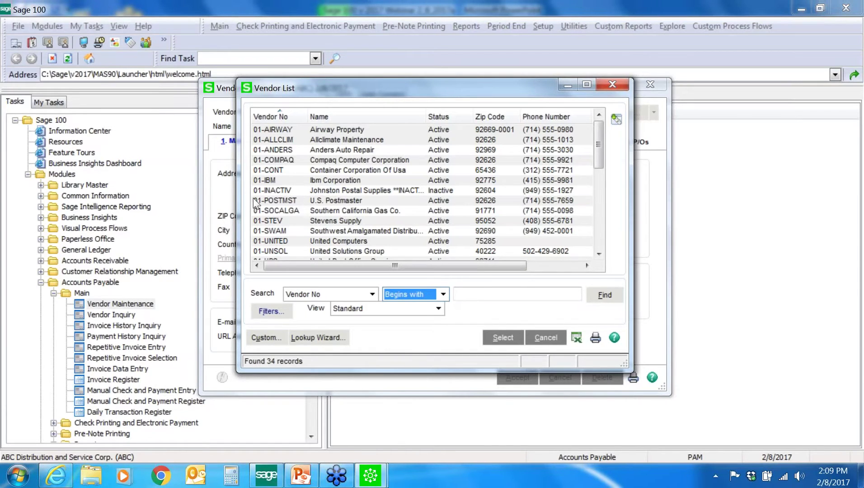
Step: Set the vendor list's search field to Phone Number
key(shift+Tab)
key(alt+Down)
key(Down)
key(Down)
key(Down)
key(Down)
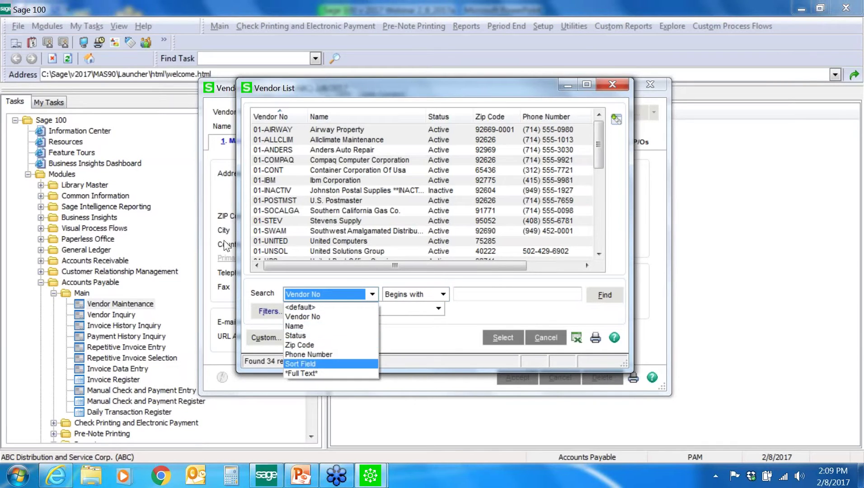
key(Up)
key(Down)
key(Tab)
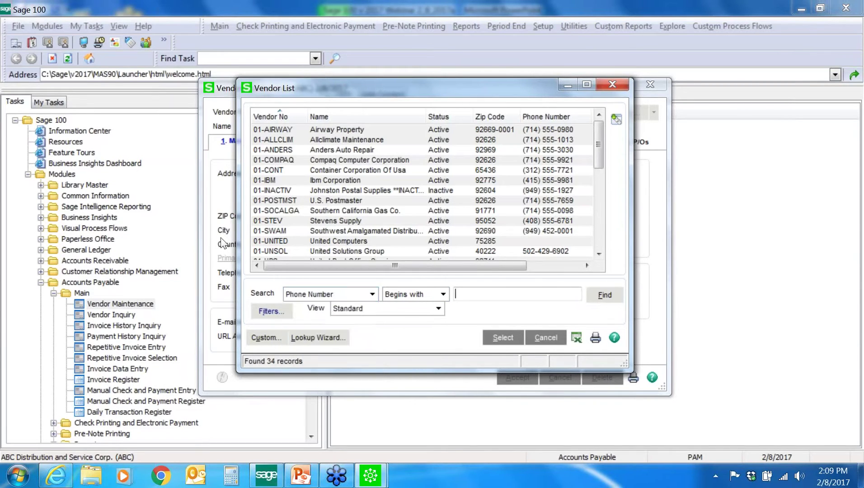
Step: Set the comparison operator to Is Empty and search for vendors without a phone number
key(shift+Tab)
key(alt+Down)
key(Down)
key(Down)
key(Down)
key(Down)
key(Down)
key(Down)
key(Down)
key(Down)
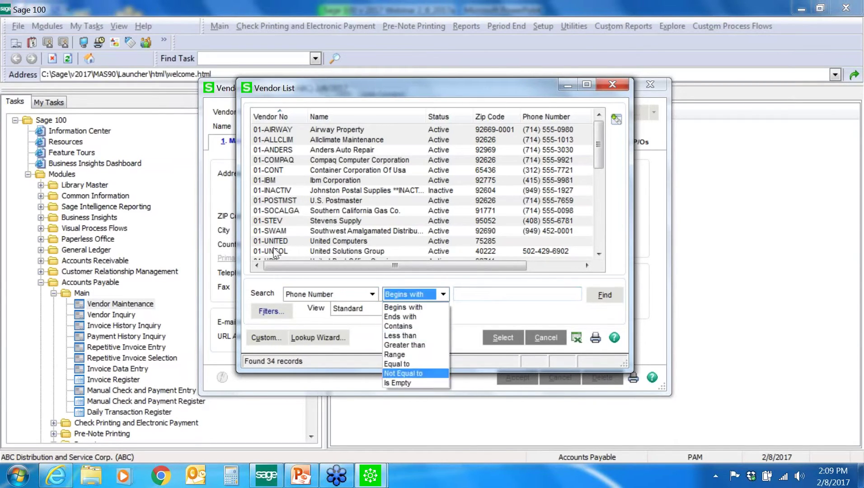
click(410, 383)
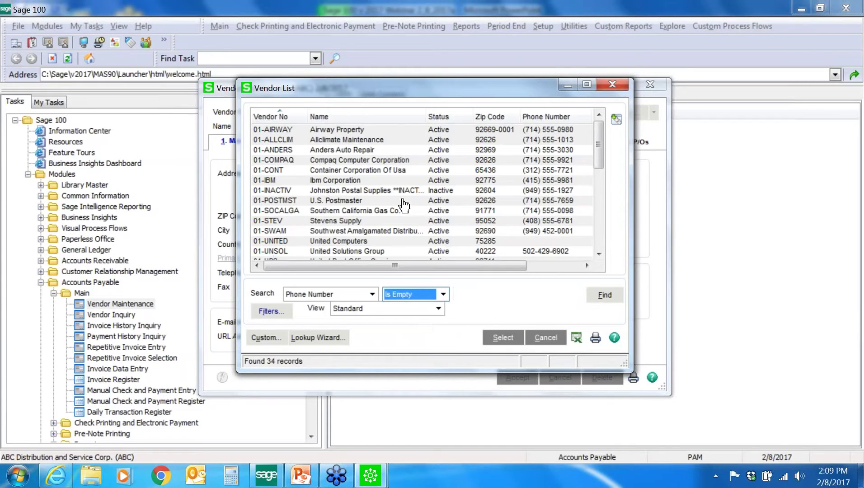
click(604, 297)
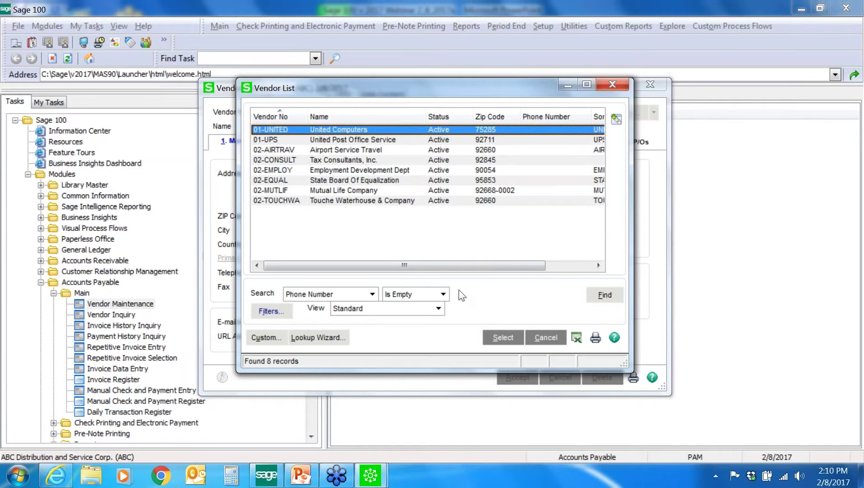
Step: Recheck the comparison operator choices for the phone number search and close the vendor lookup and Vendor Maintenance
click(444, 295)
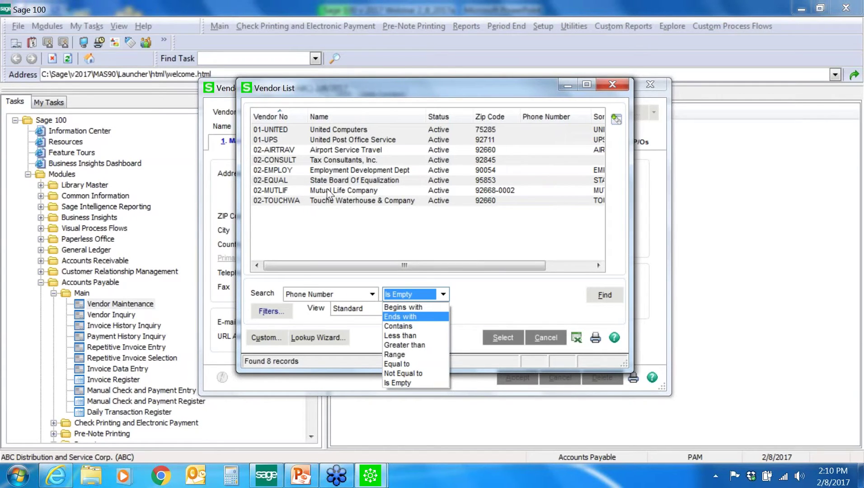
click(410, 61)
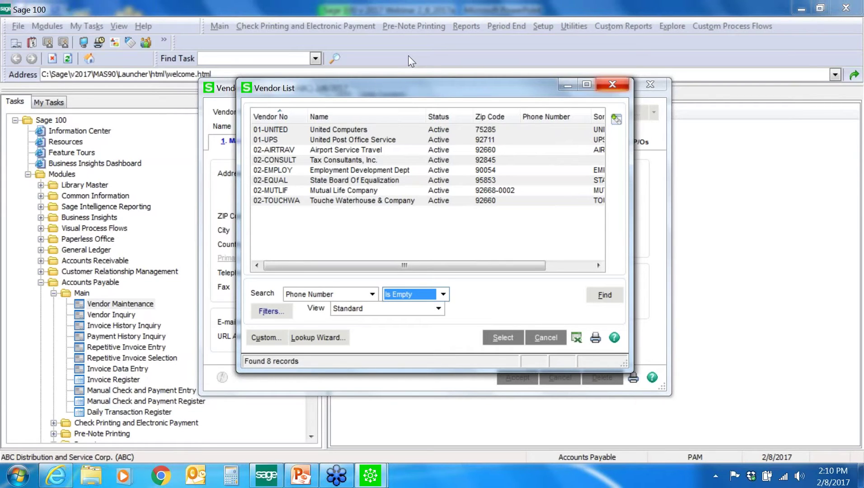
click(362, 234)
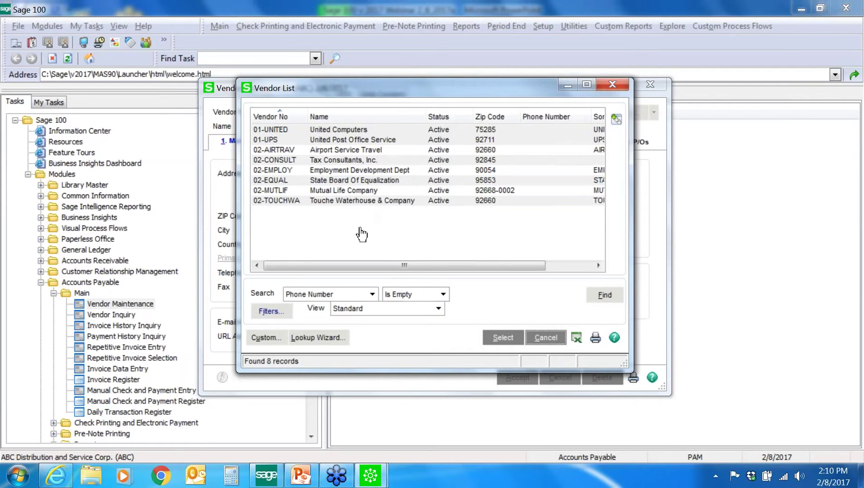
key(Escape)
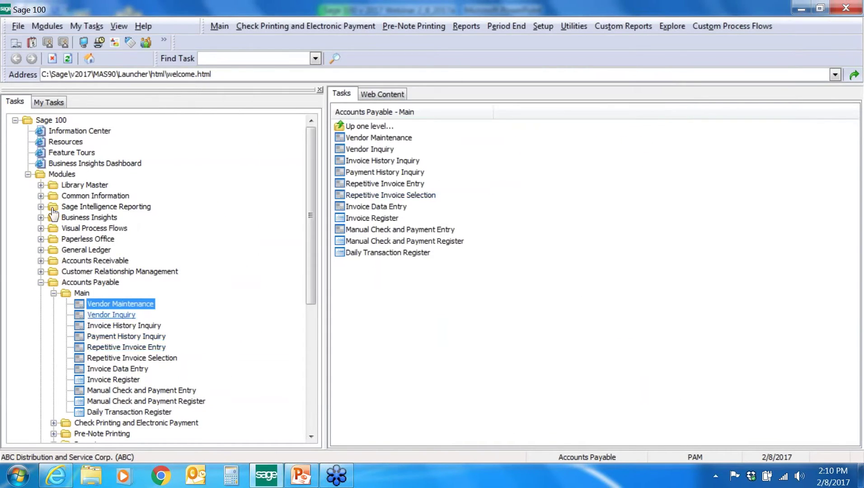
Step: Open Commodity Code Maintenance from the Common Information setup tasks, view its code and description grid, and close it
click(41, 283)
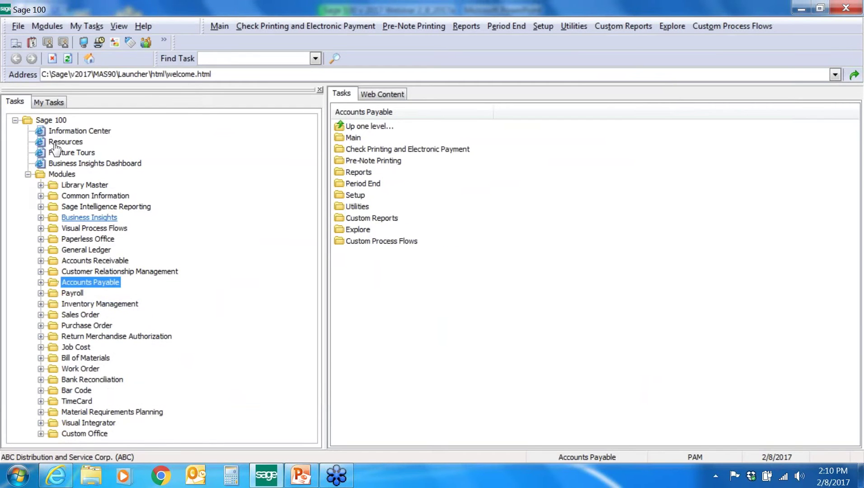
click(86, 196)
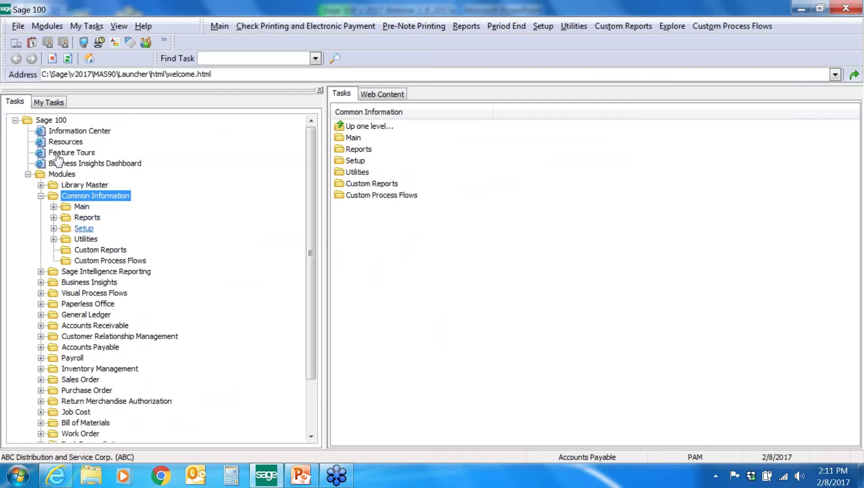
click(84, 228)
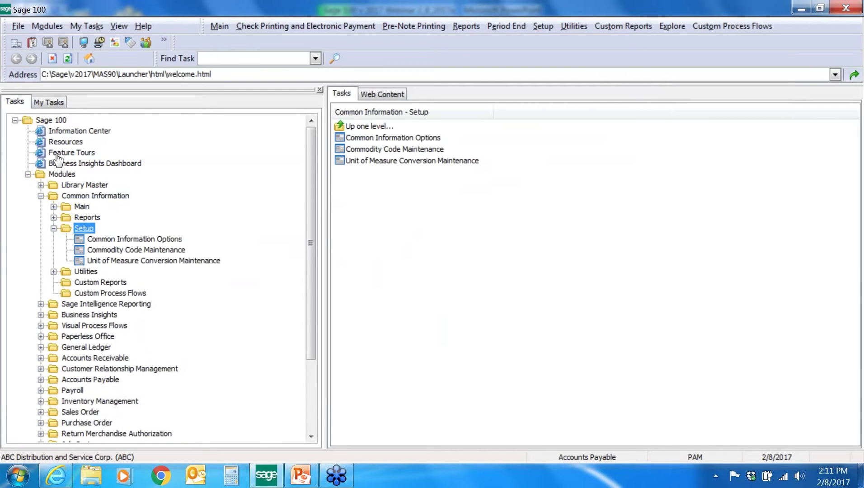
click(376, 151)
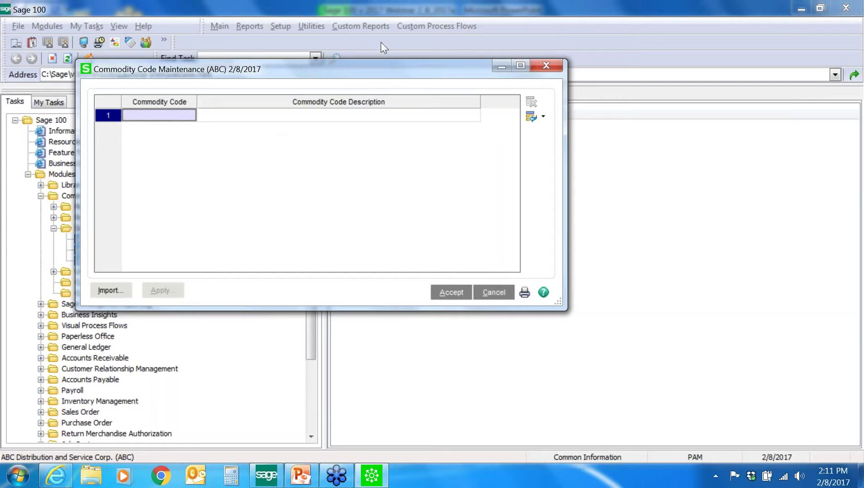
click(547, 66)
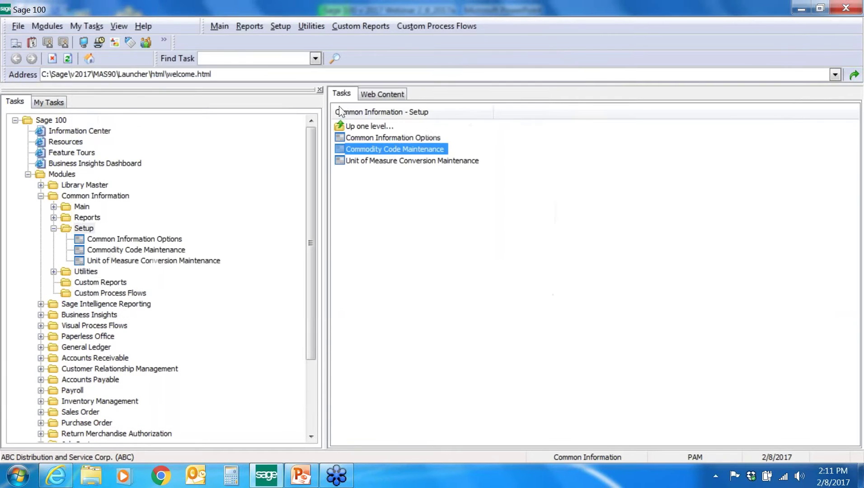
Step: Open Item Maintenance in Inventory Management with accounting date 2/8/2017, view item 1001-HON-H252's Additional details, and close the record
click(100, 401)
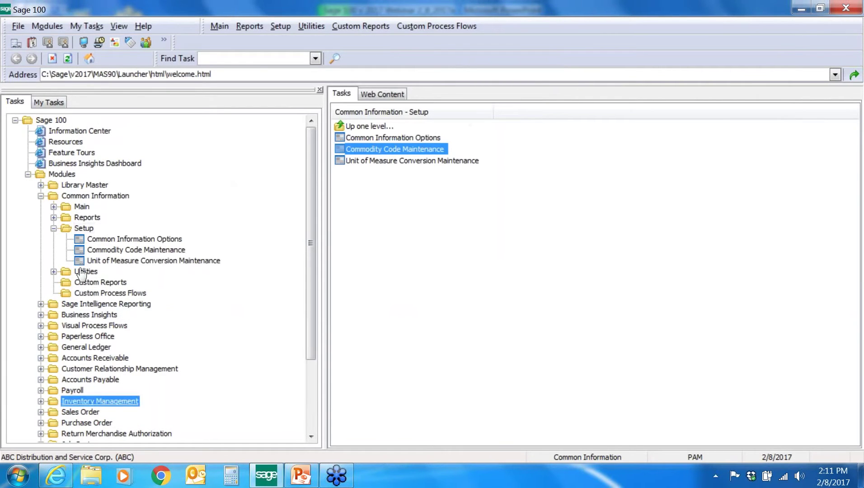
click(82, 337)
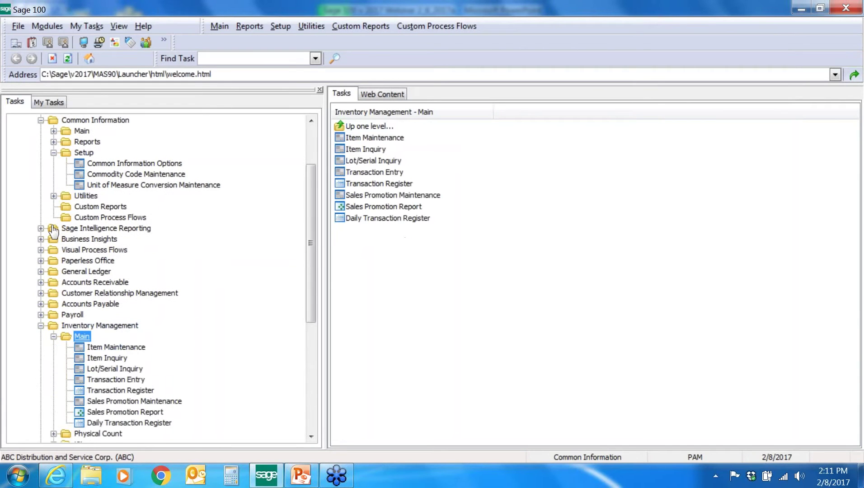
double_click(116, 347)
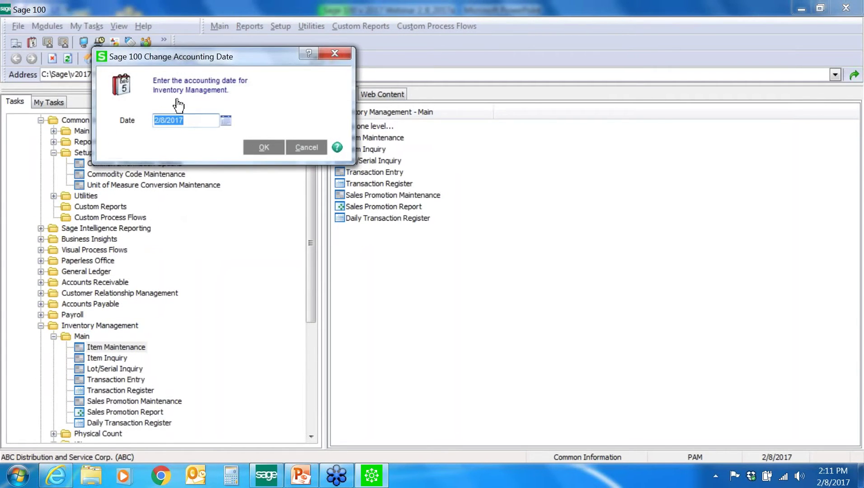
key(Return)
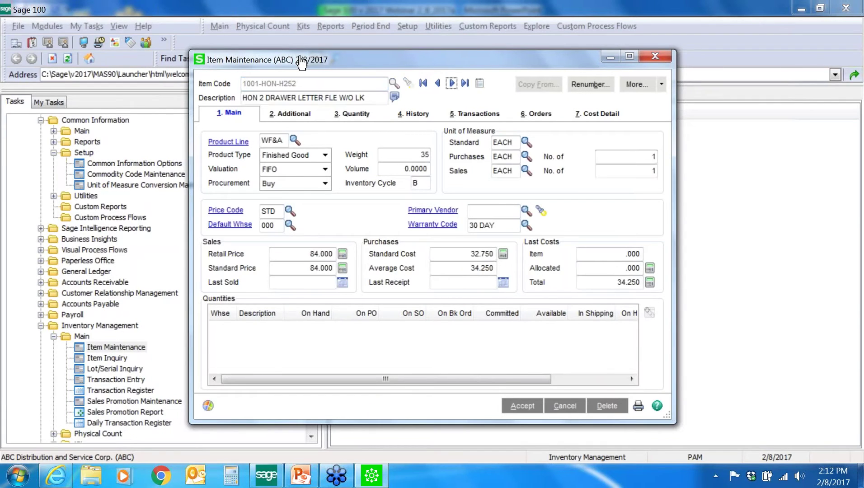
click(307, 111)
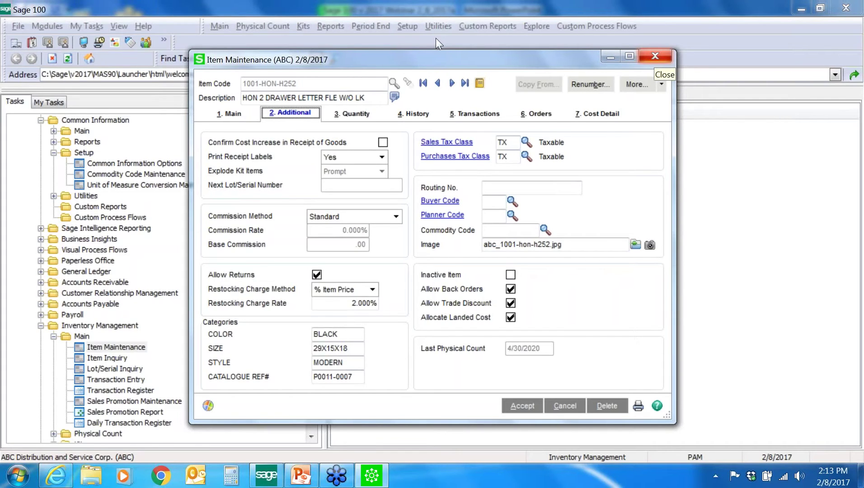
click(656, 56)
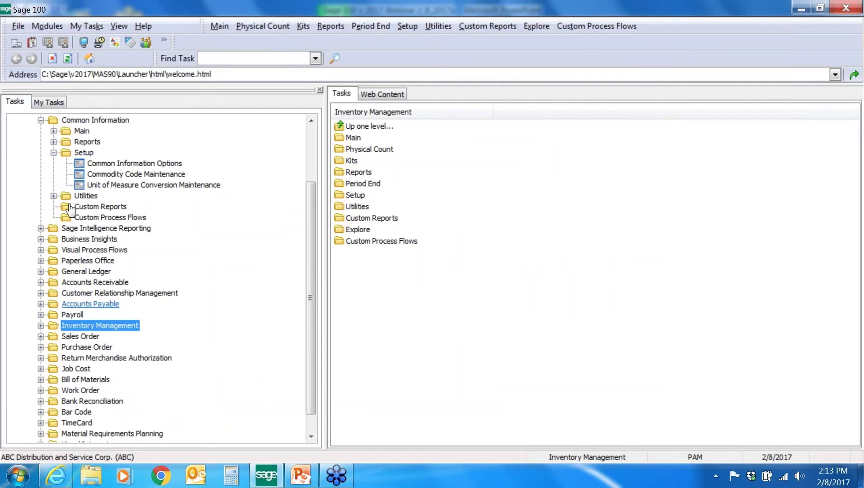
Step: Open vendor 01-AIRWAY's Rental Agreements memo from Vendor Maintenance, enlarge the memo window, and close the memo and vendor windows
click(90, 304)
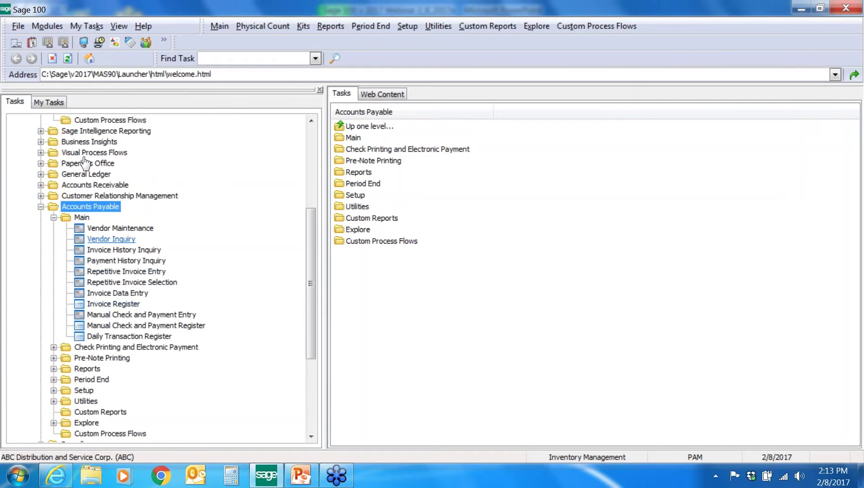
click(120, 229)
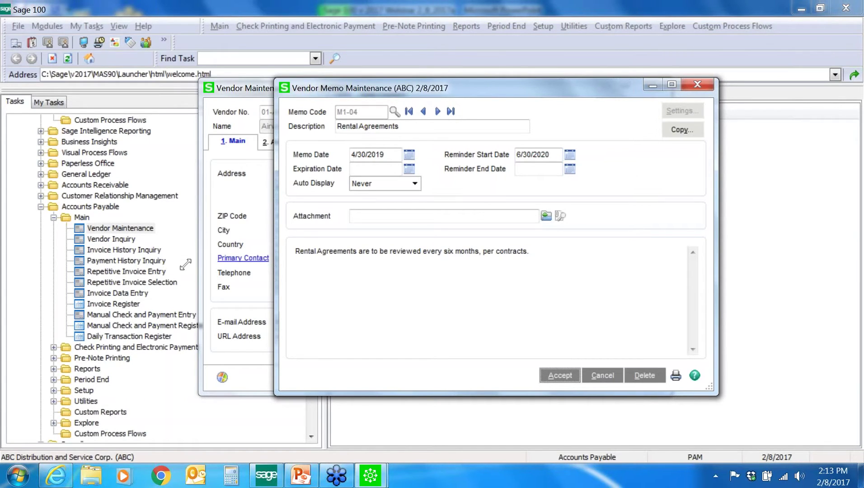
mouse_move(275, 396)
mouse_down()
mouse_move(251, 354)
mouse_move(179, 411)
mouse_move(180, 433)
mouse_up()
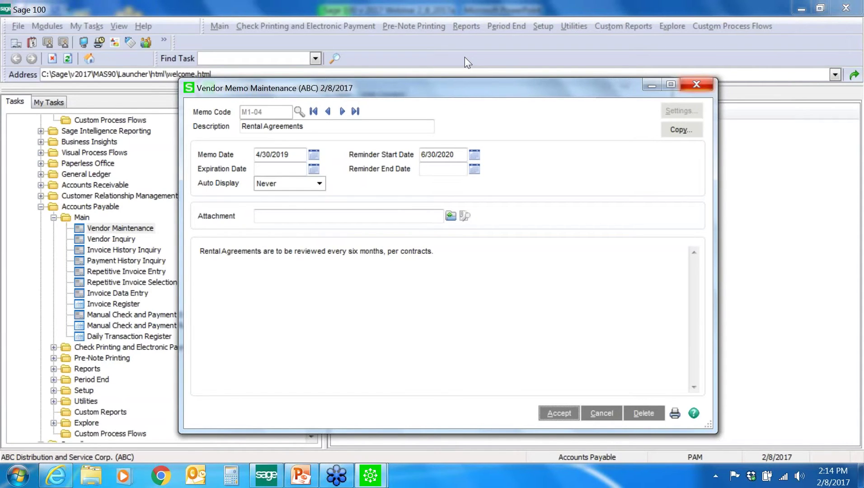
click(697, 84)
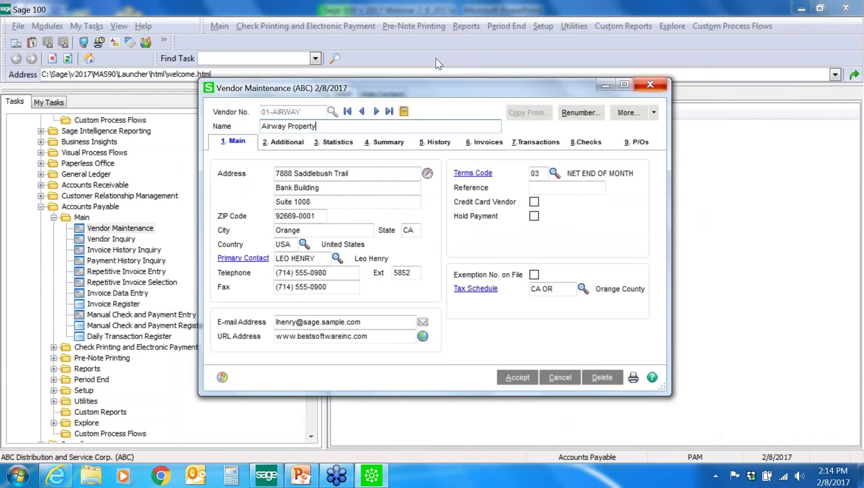
key(Escape)
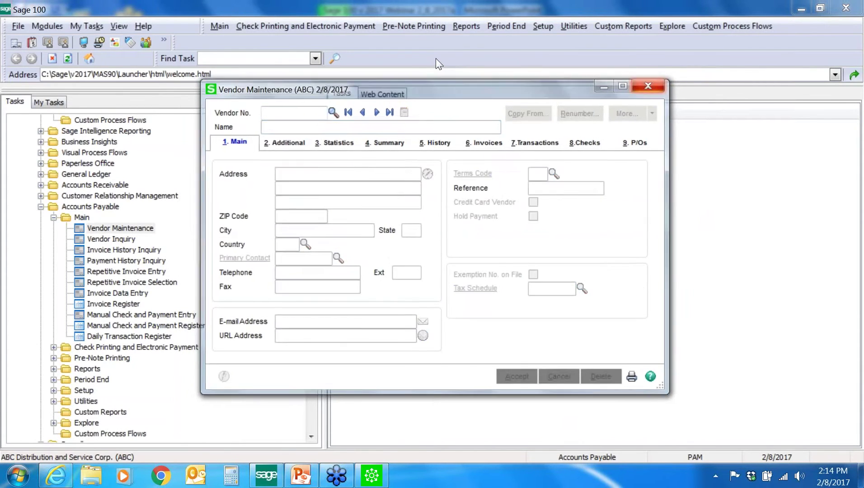
click(39, 207)
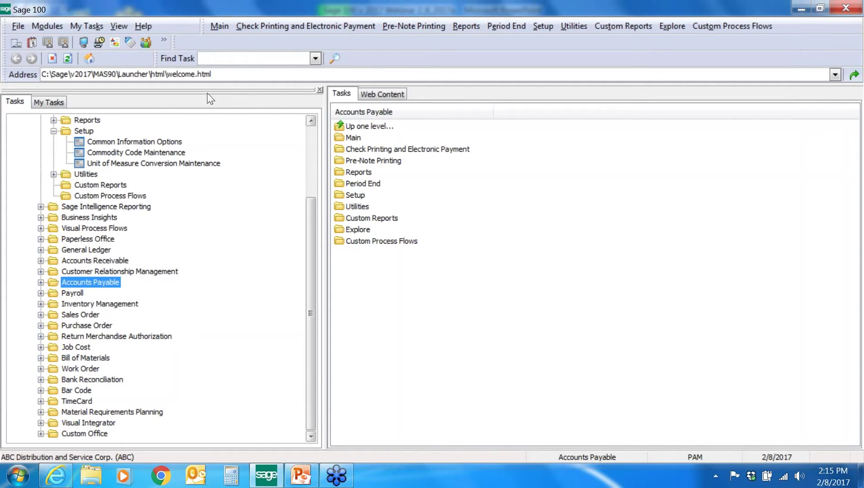
Step: Open User Maintenance from the Library Master main tasks, look up the existing user's record, and accept it
scroll(211, 99, up, 3)
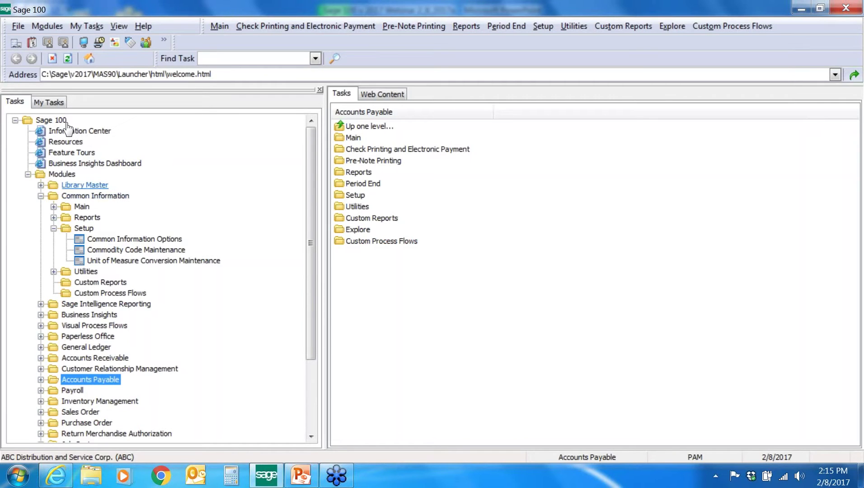
click(96, 185)
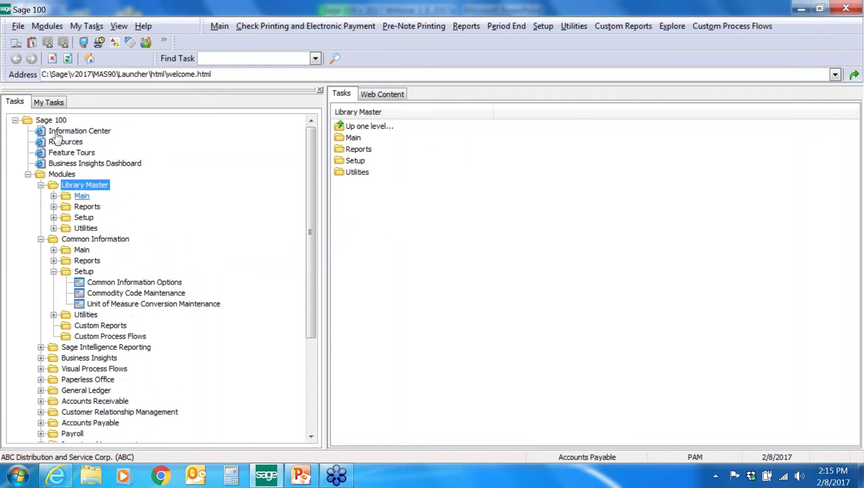
click(82, 196)
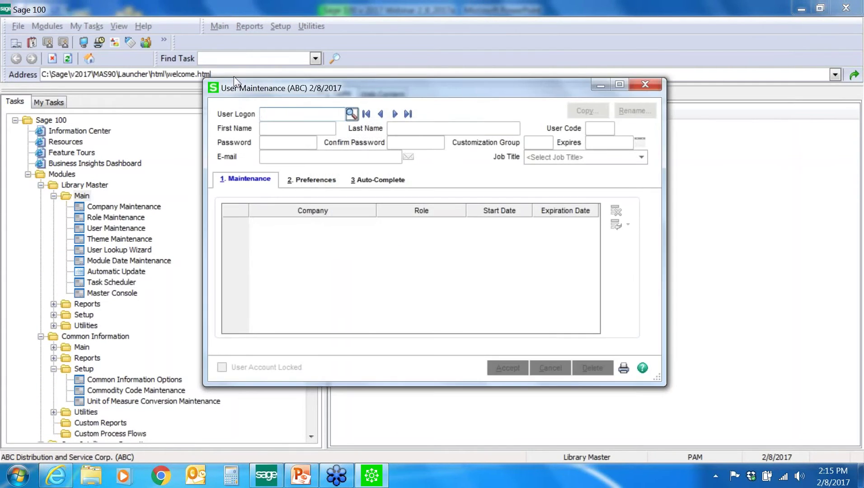
key(F2)
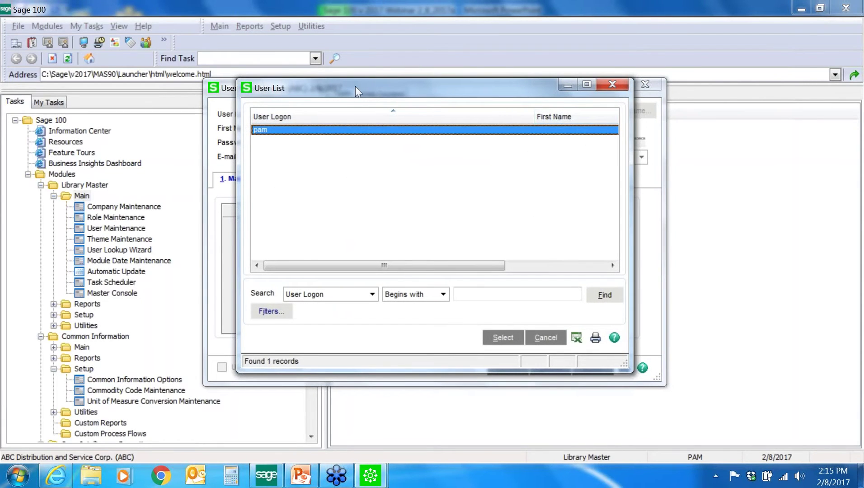
key(Return)
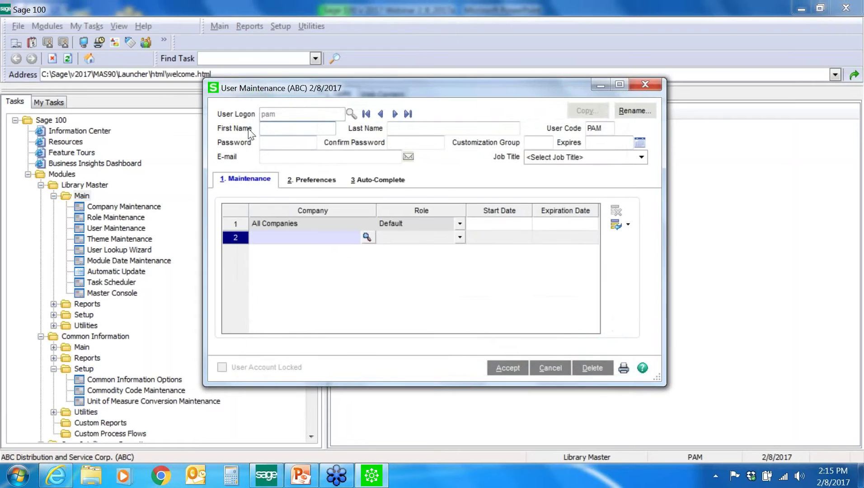
click(506, 370)
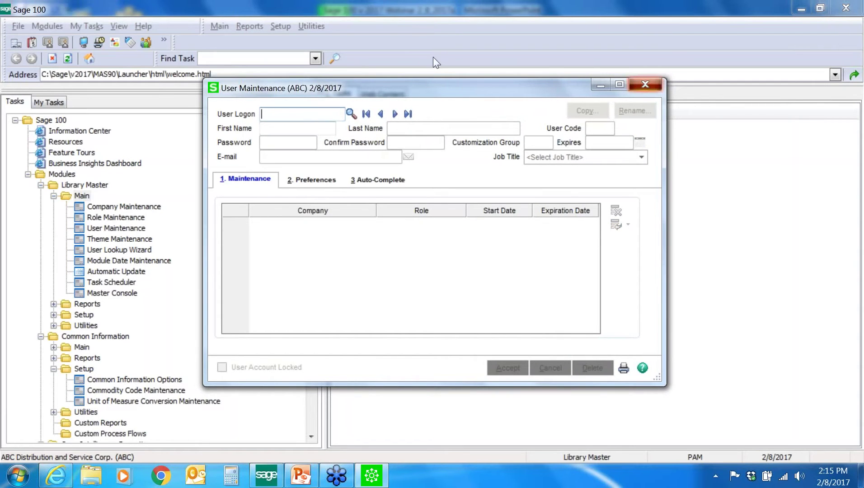
Step: In the SUPERVISOR role's Common Information module options, disable Show Prompt to Remove Forms From Printer, then save the role and close Role Maintenance
double_click(386, 149)
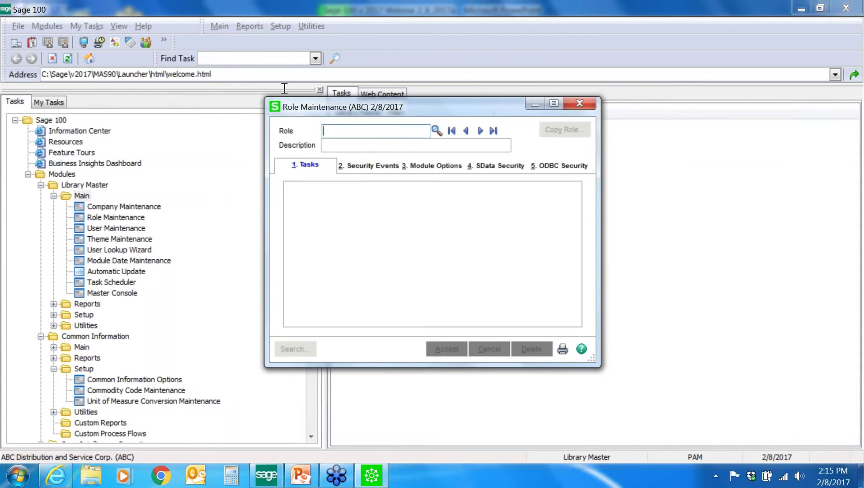
key(F2)
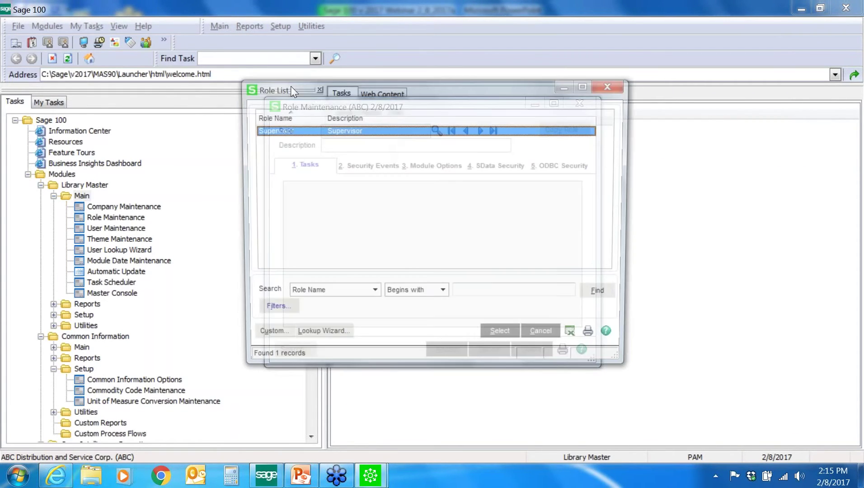
key(Return)
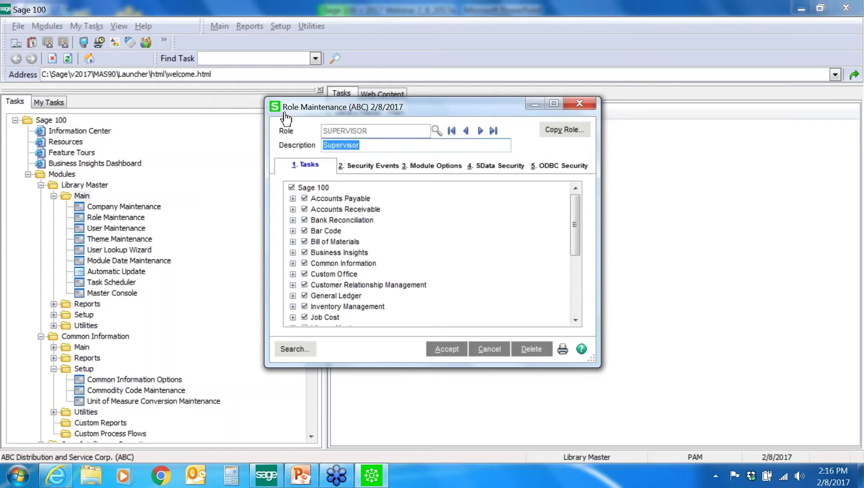
key(alt+3)
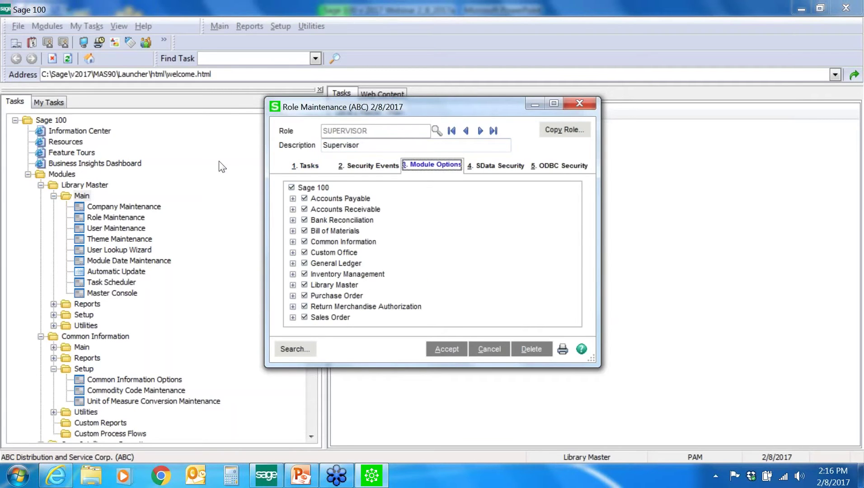
click(293, 242)
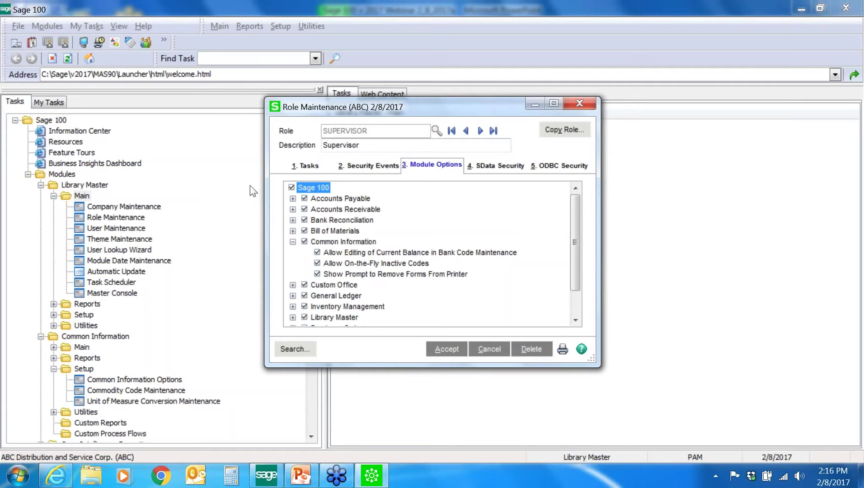
click(318, 274)
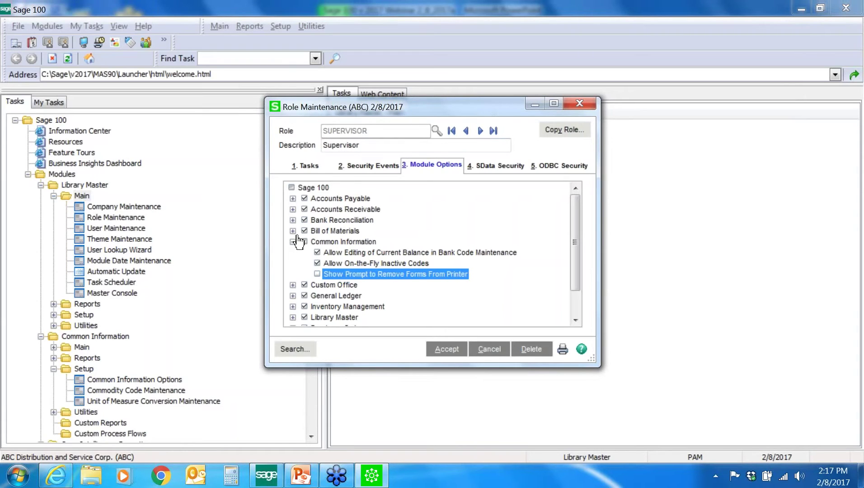
key(alt+a)
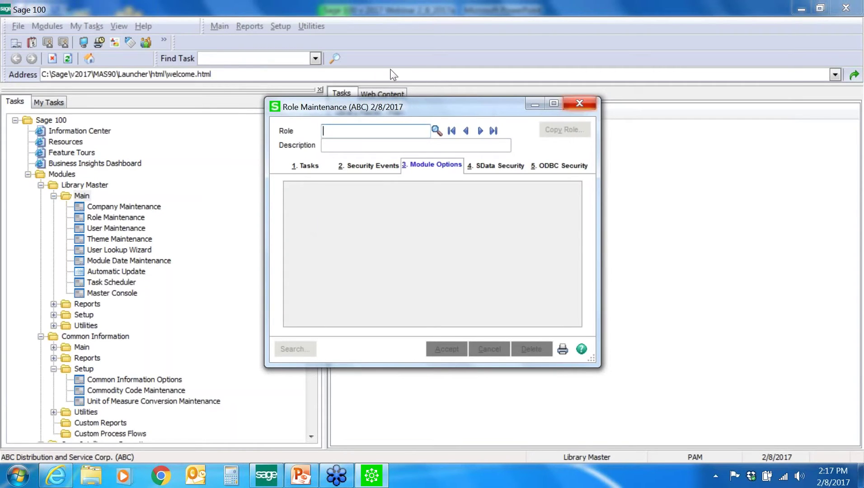
key(alt+F4)
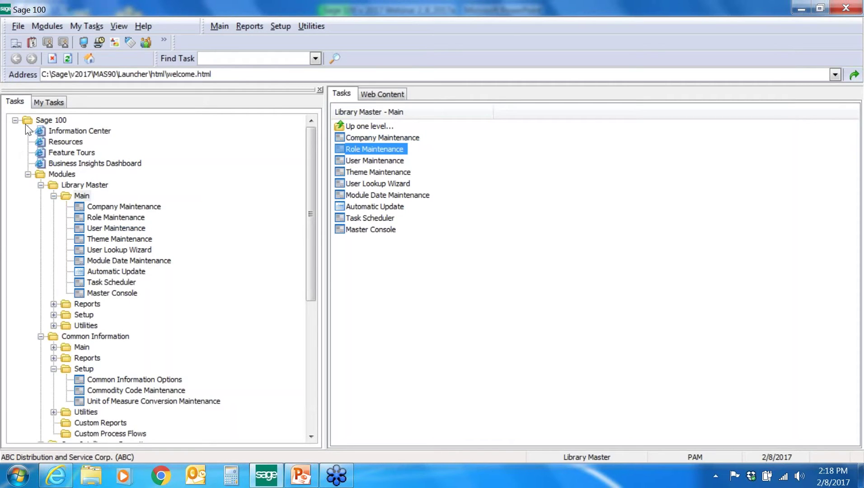
Step: Collapse the Library Master tasks and expand the Accounts Receivable setup tasks to view the available maintenance options
click(41, 185)
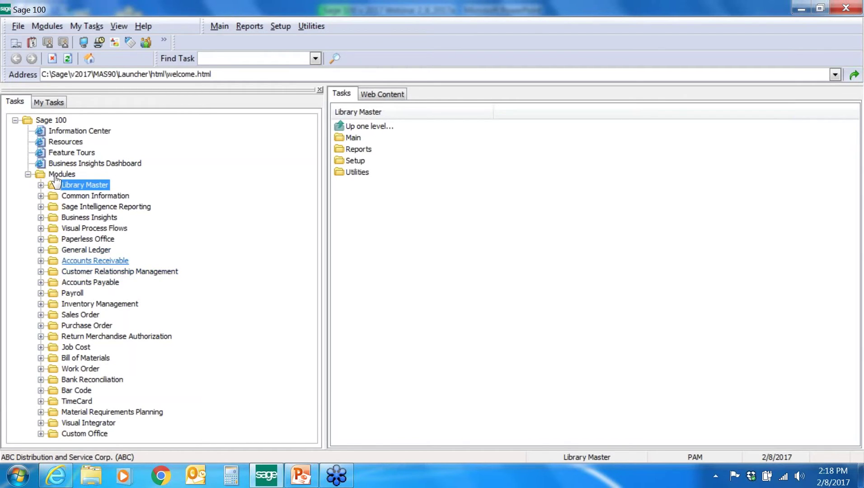
click(95, 260)
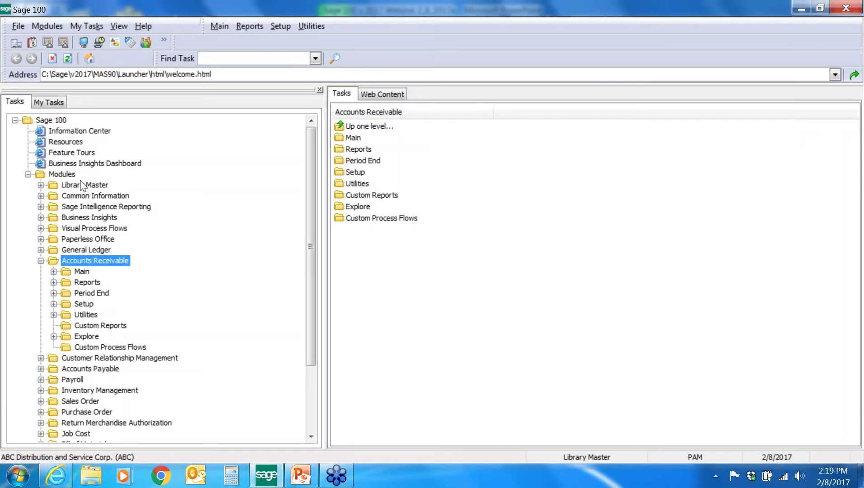
click(84, 304)
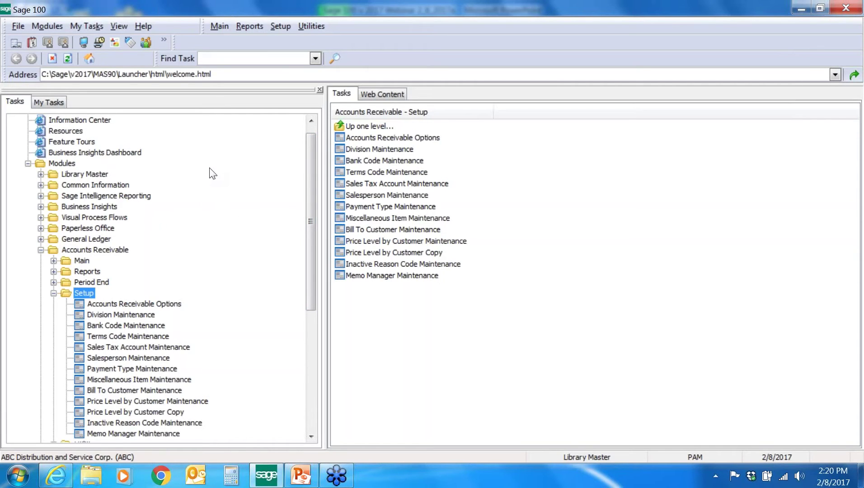
Step: Open company ABC in Library Master's Company Maintenance and display its credit card and ACH payment settings
double_click(85, 174)
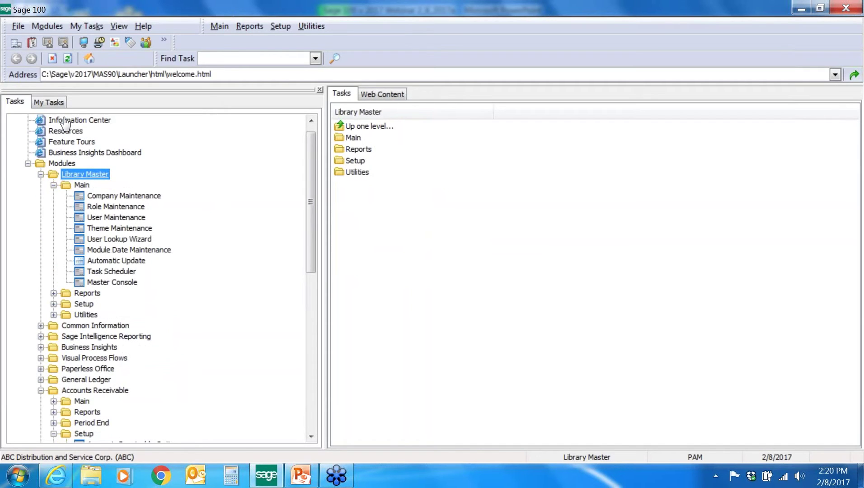
double_click(112, 196)
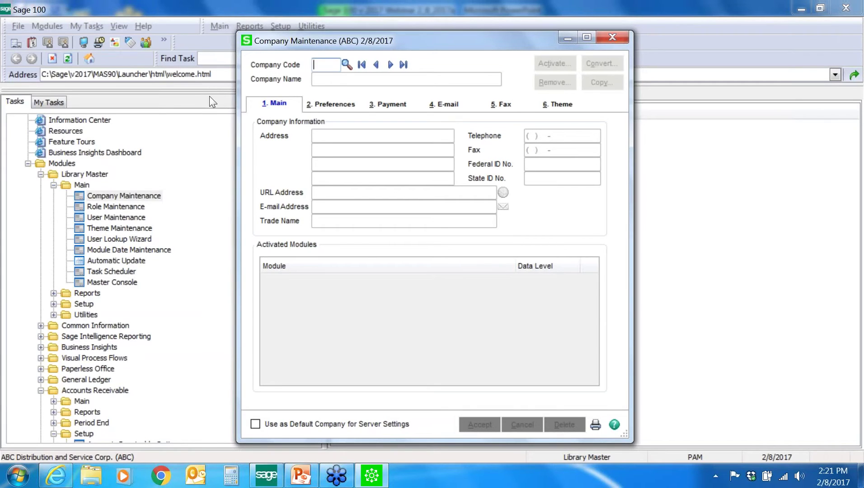
text(ABC)
key(Tab)
key(alt+3)
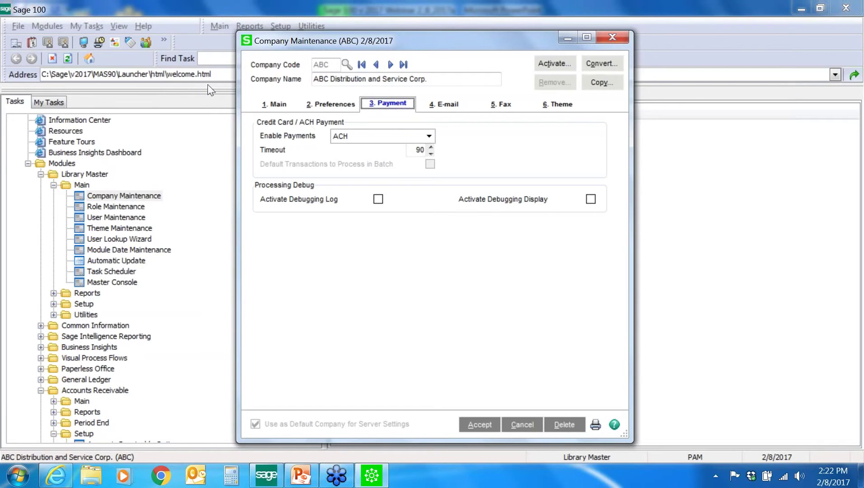
Step: Review the Enable Payments choices for company ABC, keep ACH selected, and close Company Maintenance
key(Tab)
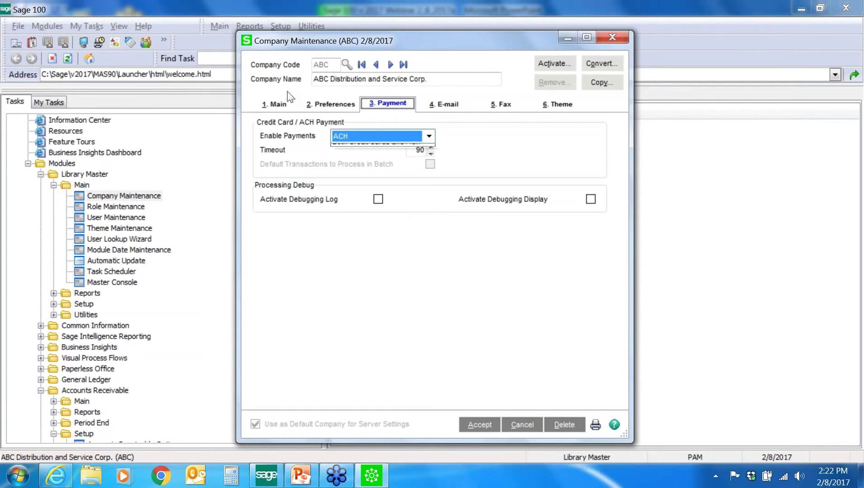
key(alt+Down)
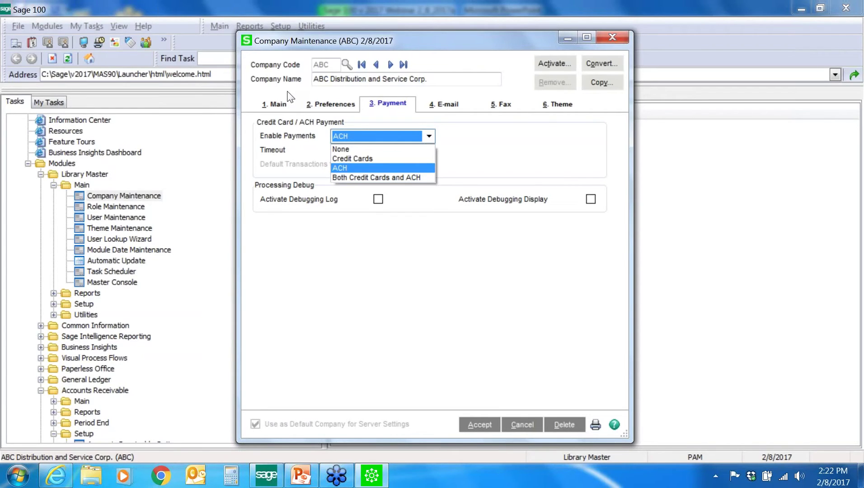
key(Up)
key(Down)
key(Return)
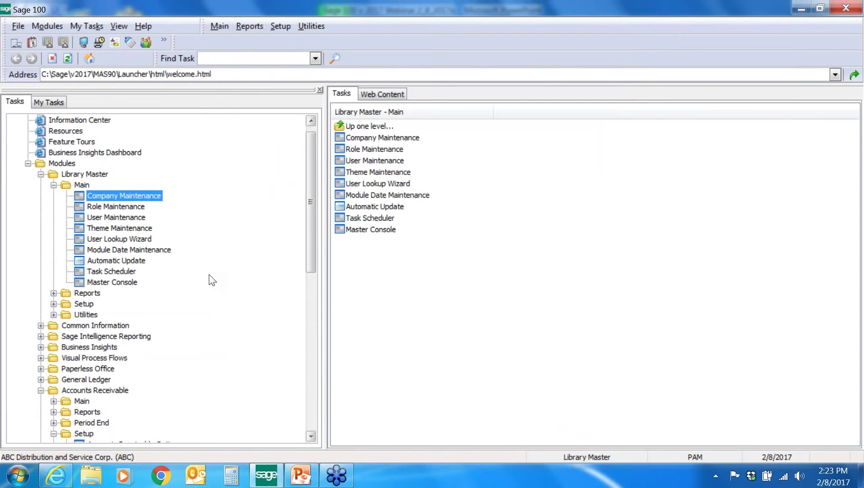
Step: Open the Bank Reconciliation Report from the Bank Reconciliation main tasks with accounting date 2/8/2017
scroll(211, 281, down, 10)
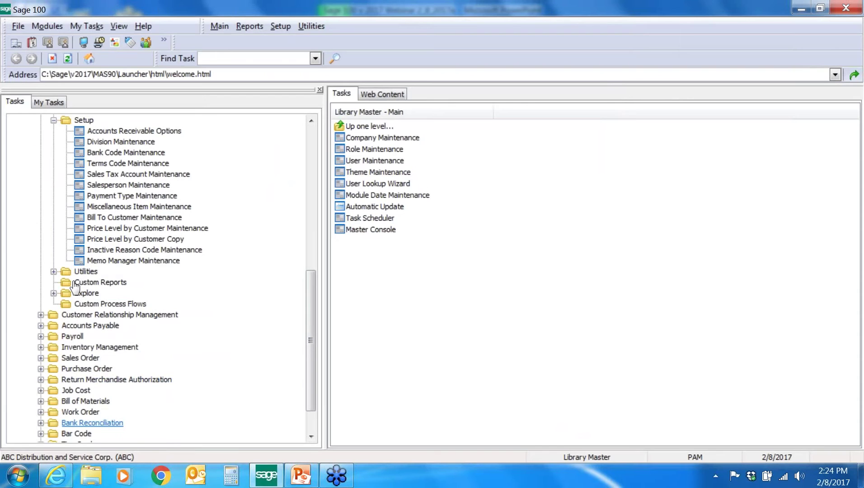
click(92, 423)
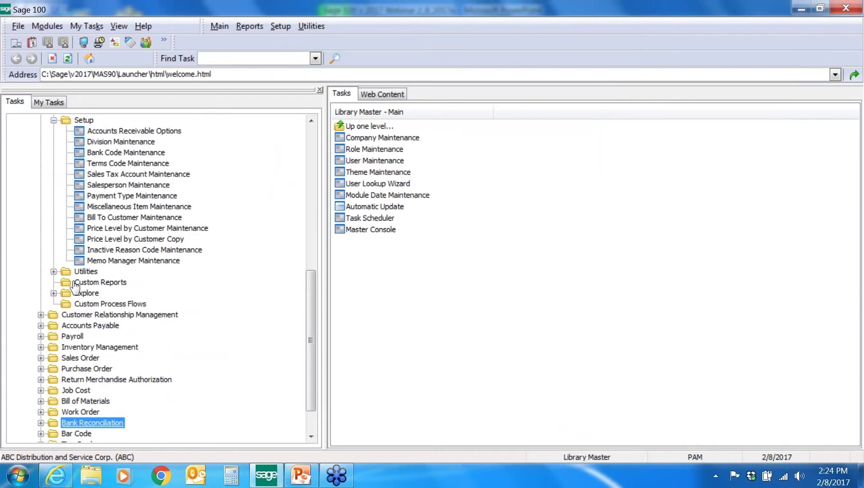
click(87, 402)
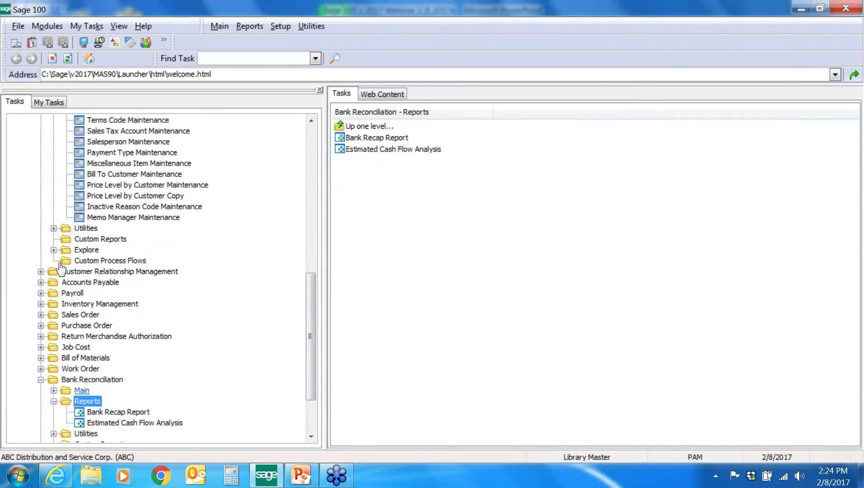
click(82, 390)
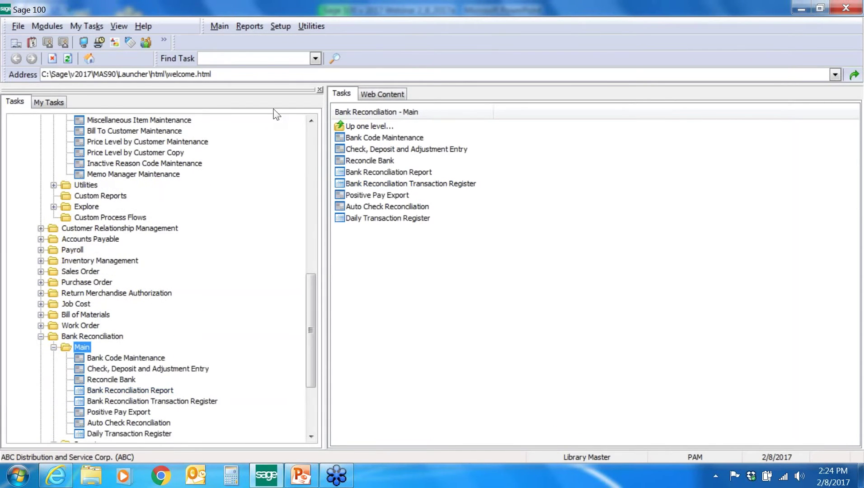
click(389, 172)
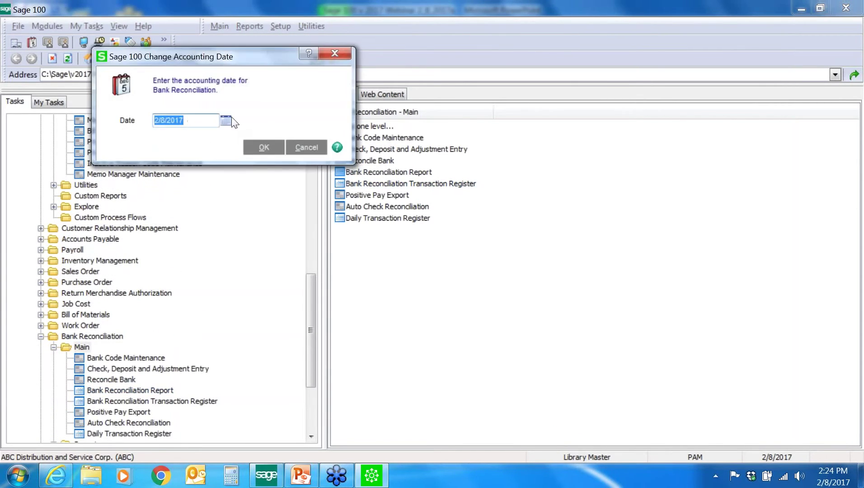
click(267, 154)
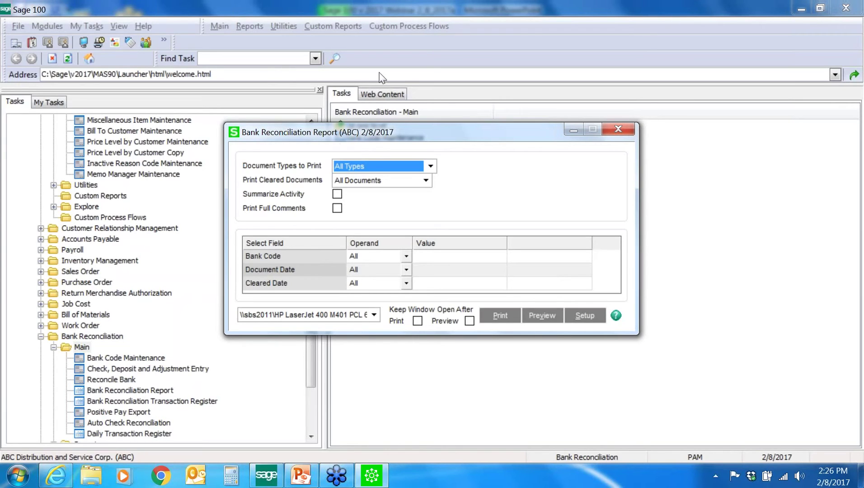
Step: Close the Bank Reconciliation Report and collapse the Bank Reconciliation, Library Master and Accounts Receivable modules in the task tree
click(616, 131)
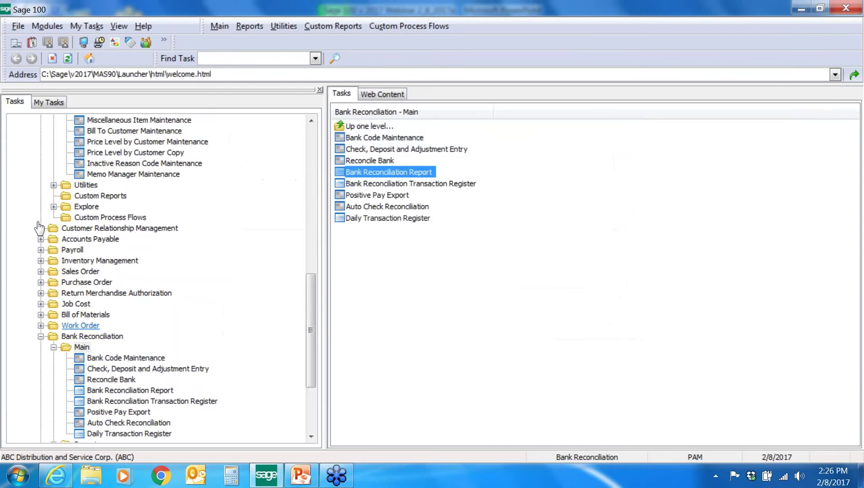
click(41, 337)
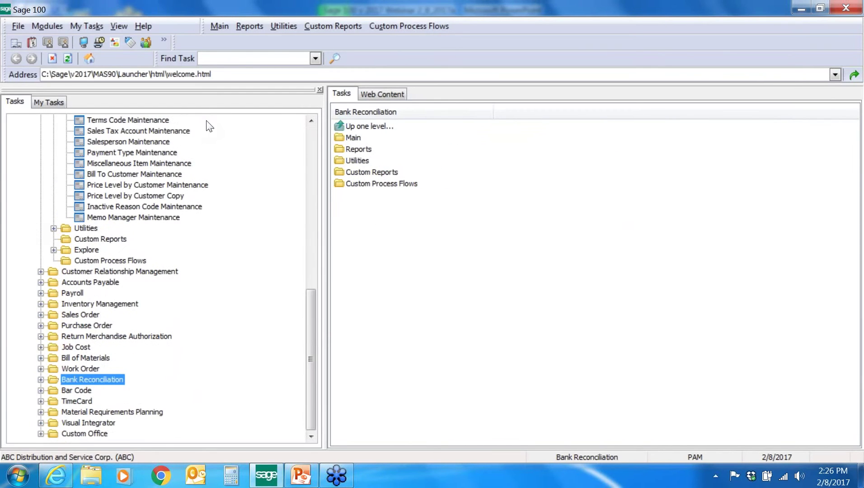
scroll(206, 113, up, 10)
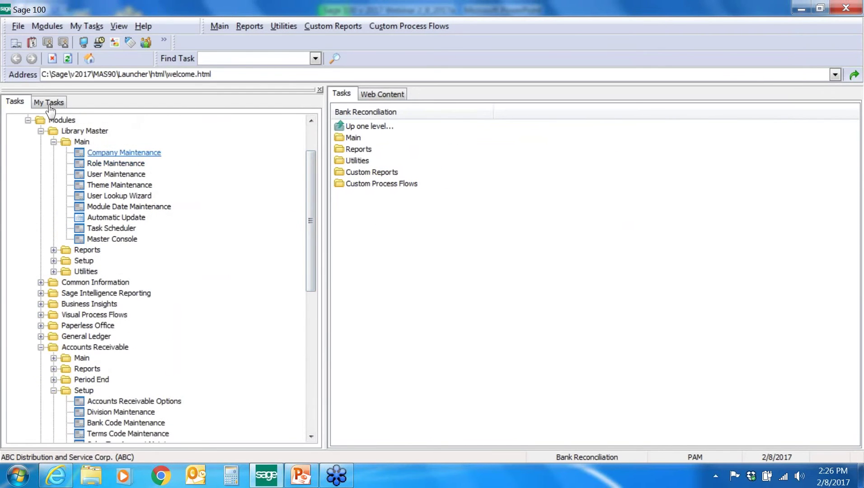
click(40, 130)
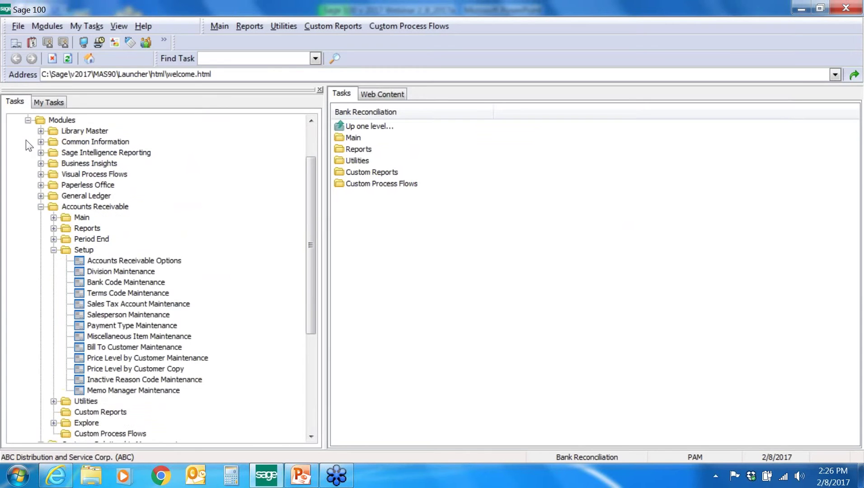
click(41, 207)
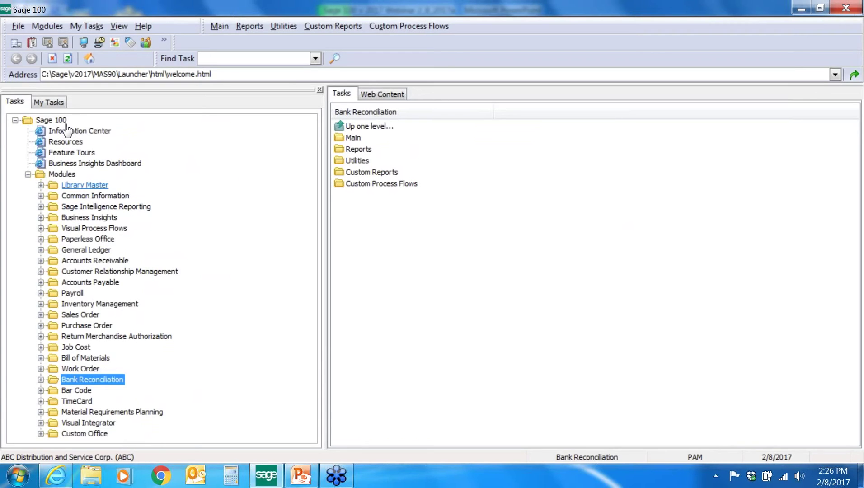
Step: Open Role Maintenance from the Library Master main tasks
click(84, 185)
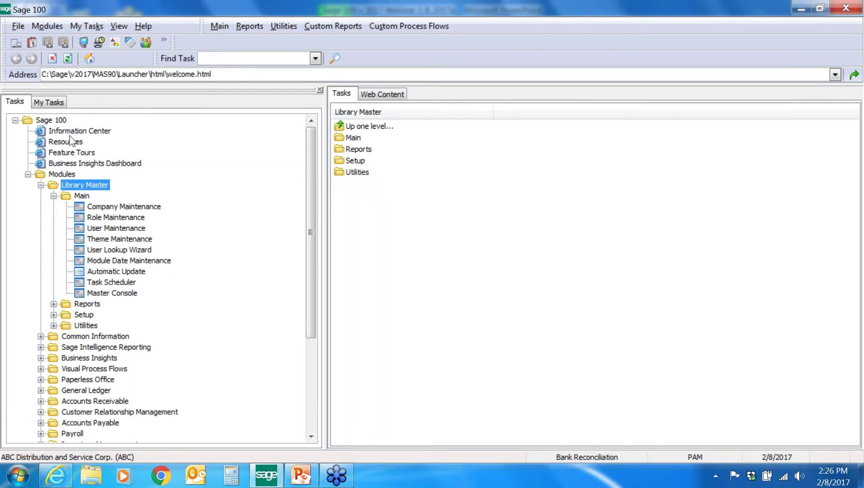
double_click(116, 217)
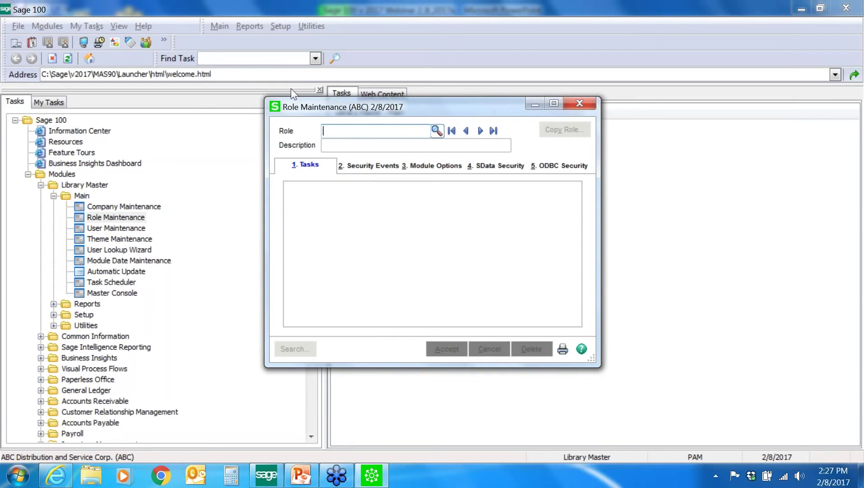
Step: Try to find a role whose description begins with AP in the Role List, and close the list
key(F2)
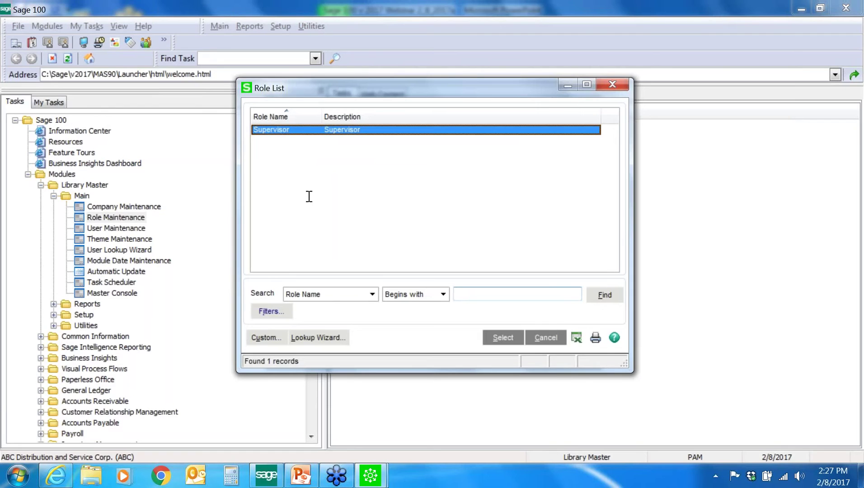
click(372, 294)
key(Down)
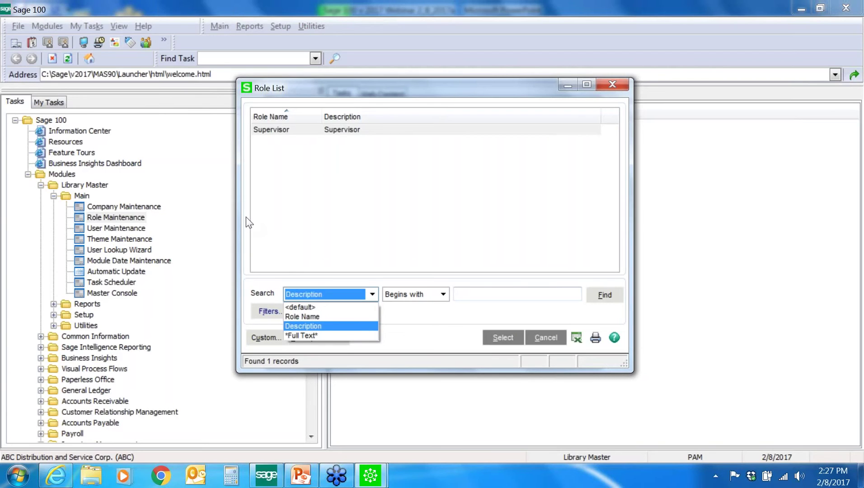
key(Return)
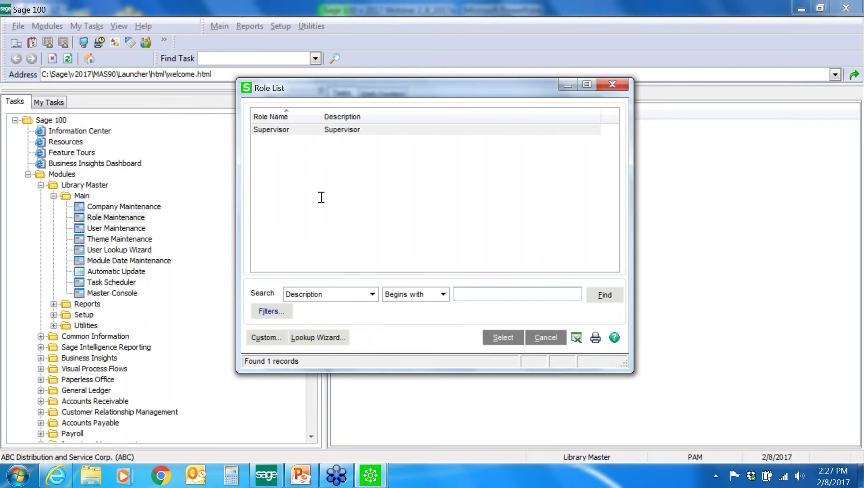
text(Acc)
key(BackSpace)
key(BackSpace)
text(P)
key(Return)
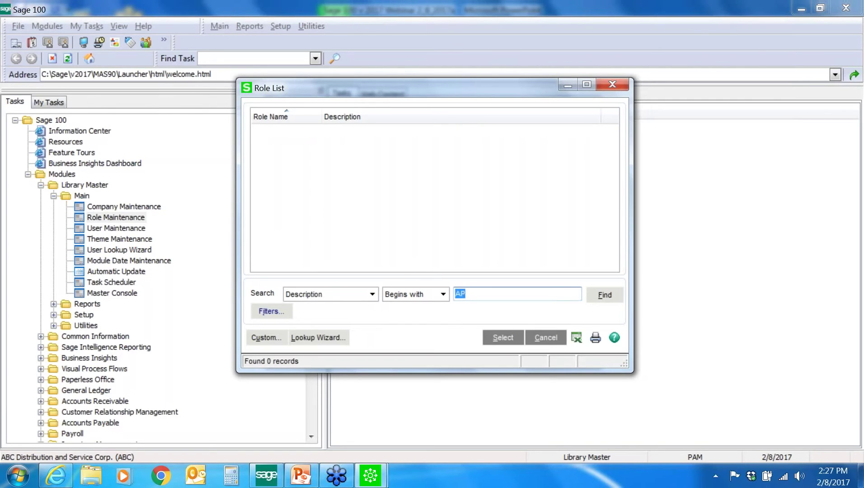
key(Escape)
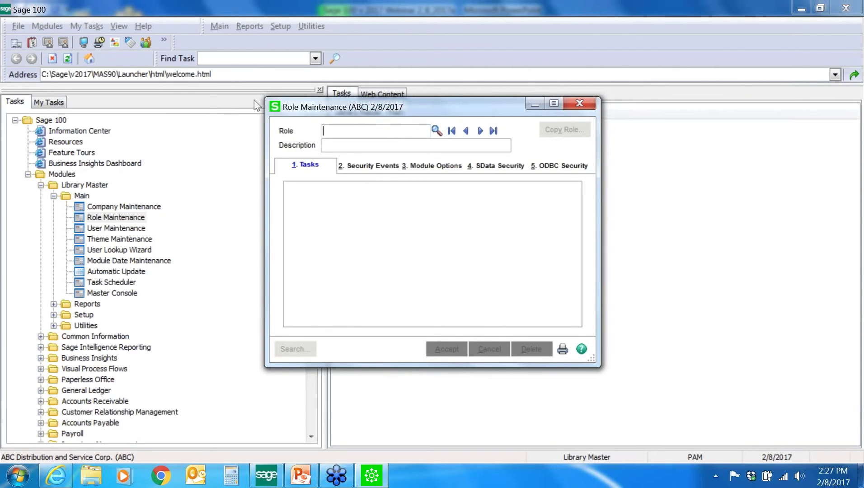
Step: Look up roles beginning with "s" and load the Supervisor role into Role Maintenance
text(s)
key(F2)
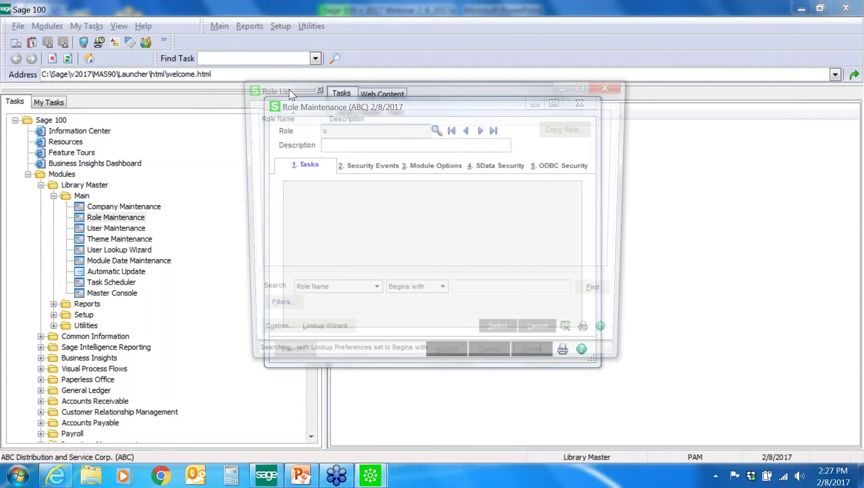
key(Return)
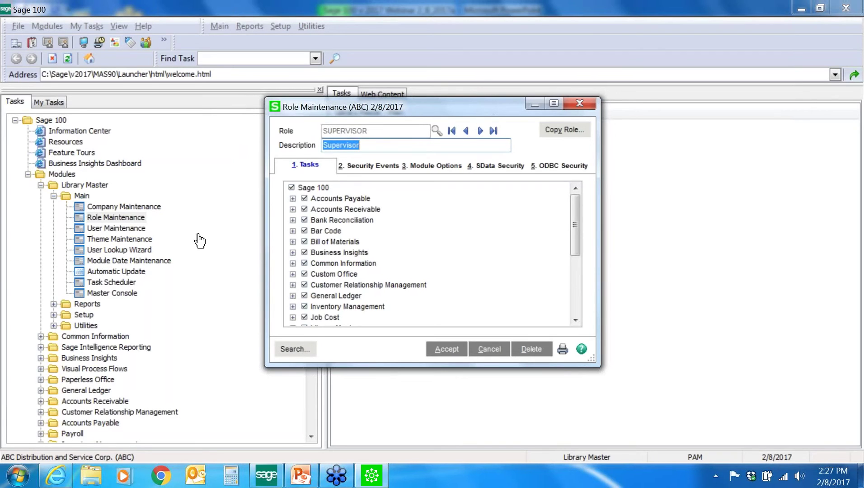
Step: Search the Supervisor role's security settings for A/P and jump to the Repetitive Invoice Entry task from the matches
click(295, 349)
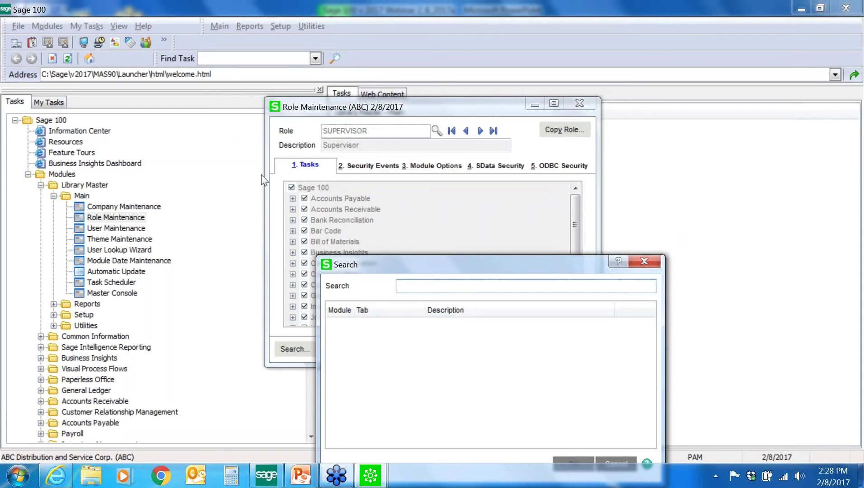
text(AP)
key(Return)
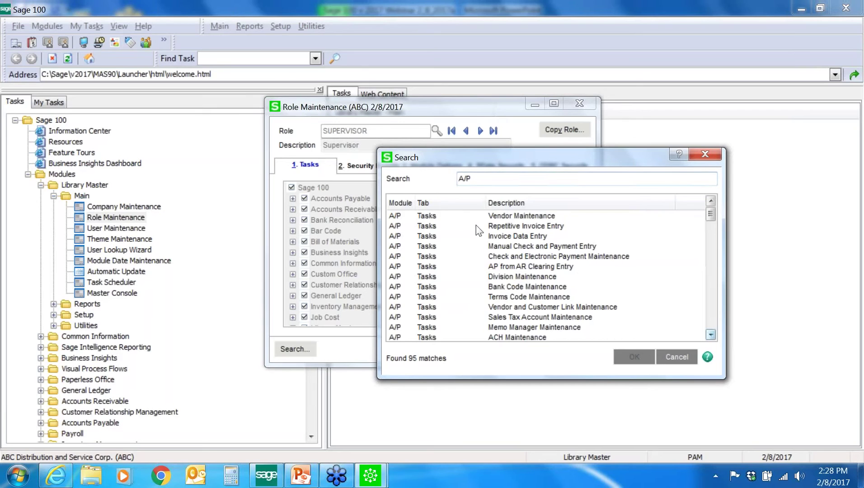
scroll(474, 223, down, 3)
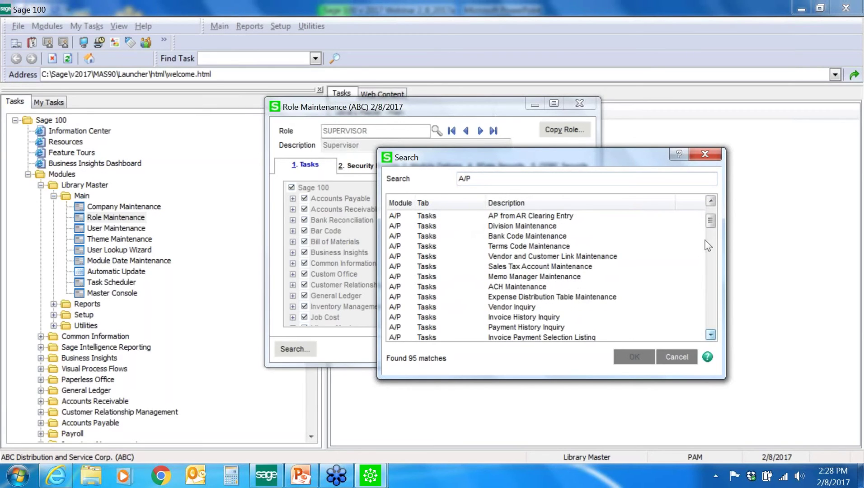
scroll(474, 142, up, 3)
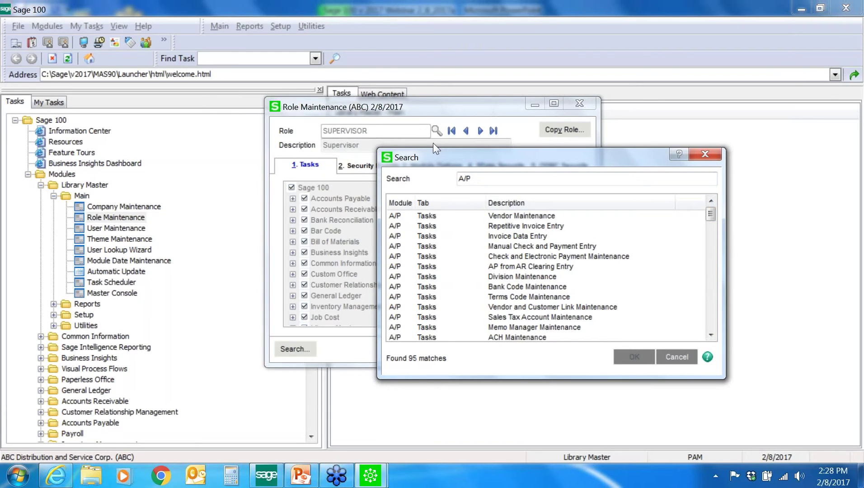
click(555, 227)
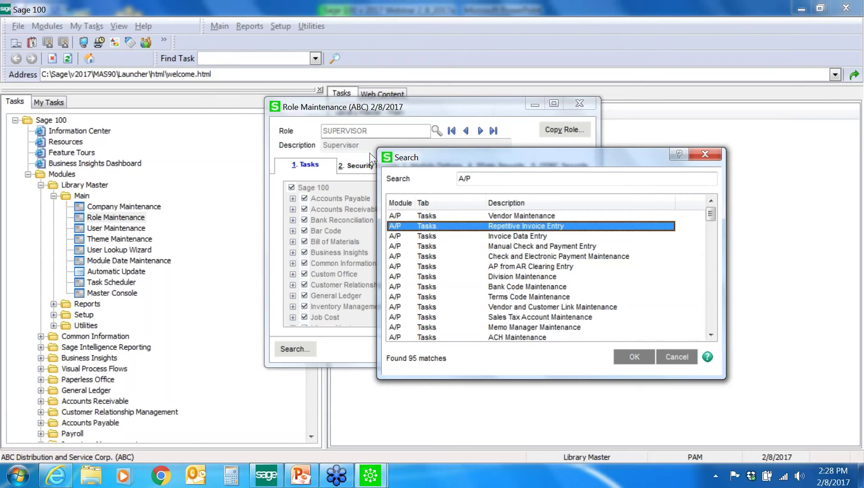
click(628, 357)
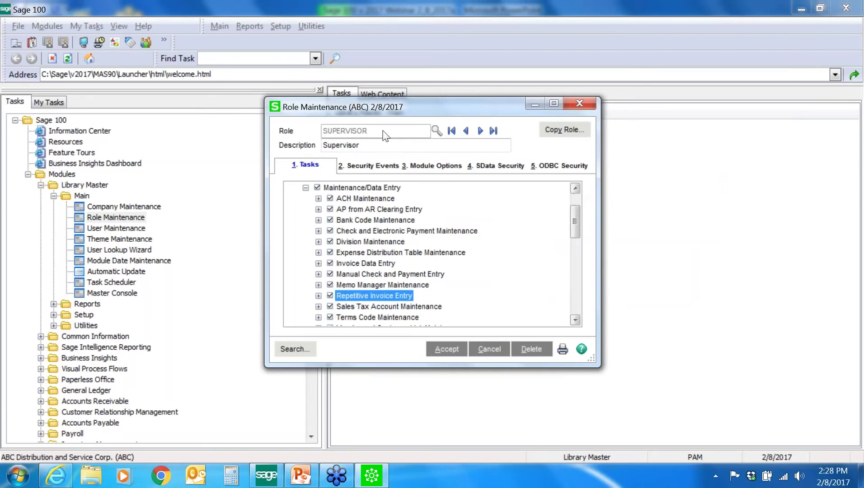
scroll(385, 136, up, 2)
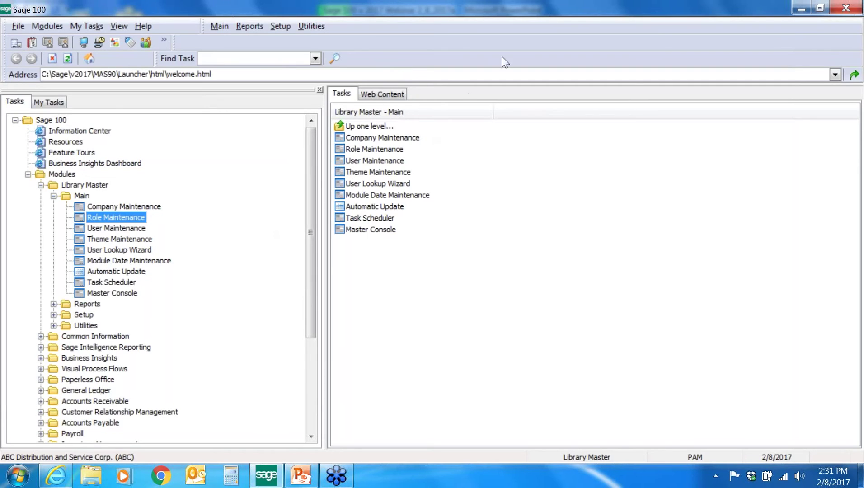
Step: Switch to the PowerPoint webinar presentation and start the slide show from slide 6, the supported versions and retirement schedule
click(303, 477)
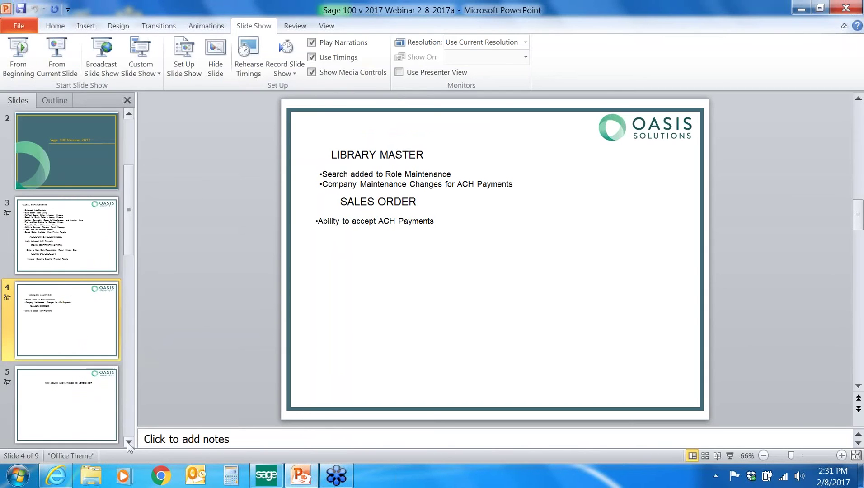
click(129, 442)
click(68, 405)
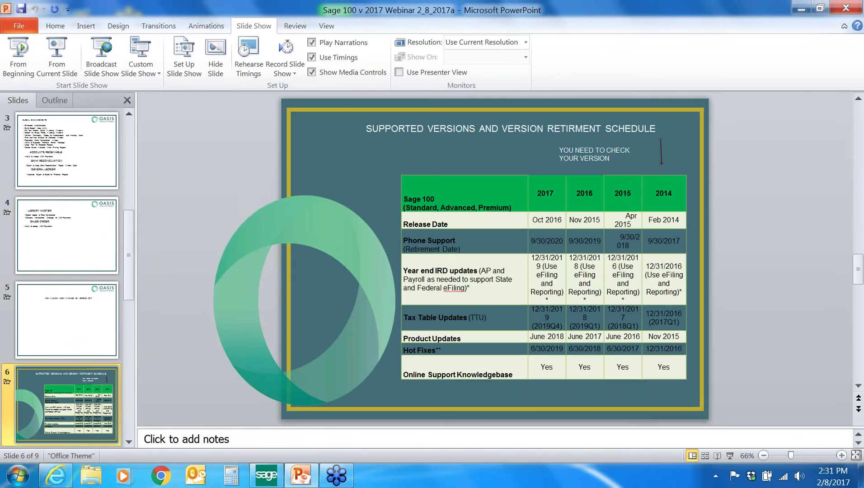
click(68, 63)
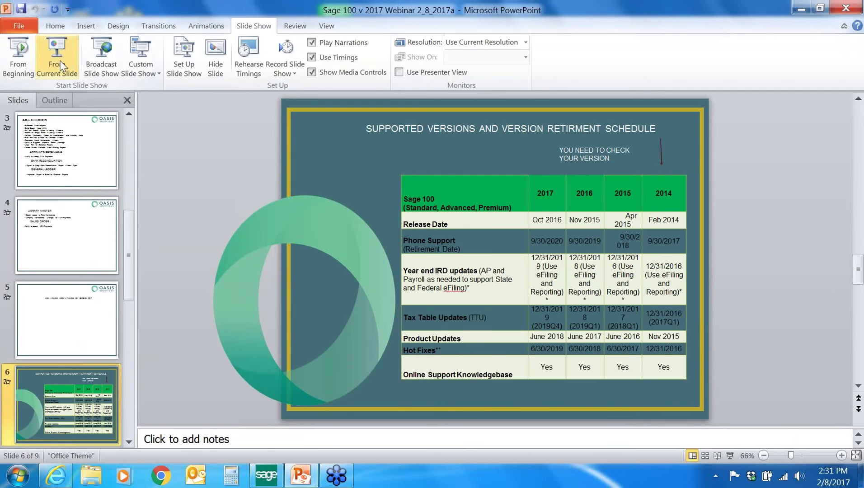